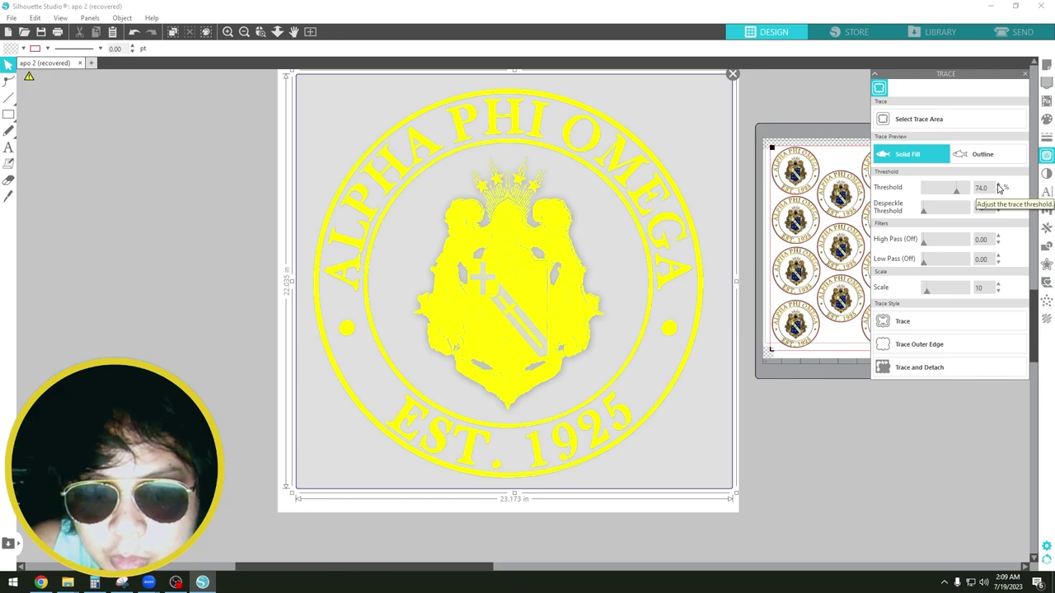
- Set the trace threshold to 75% and the scale to 4, and trace and detach the emblem
click(998, 185)
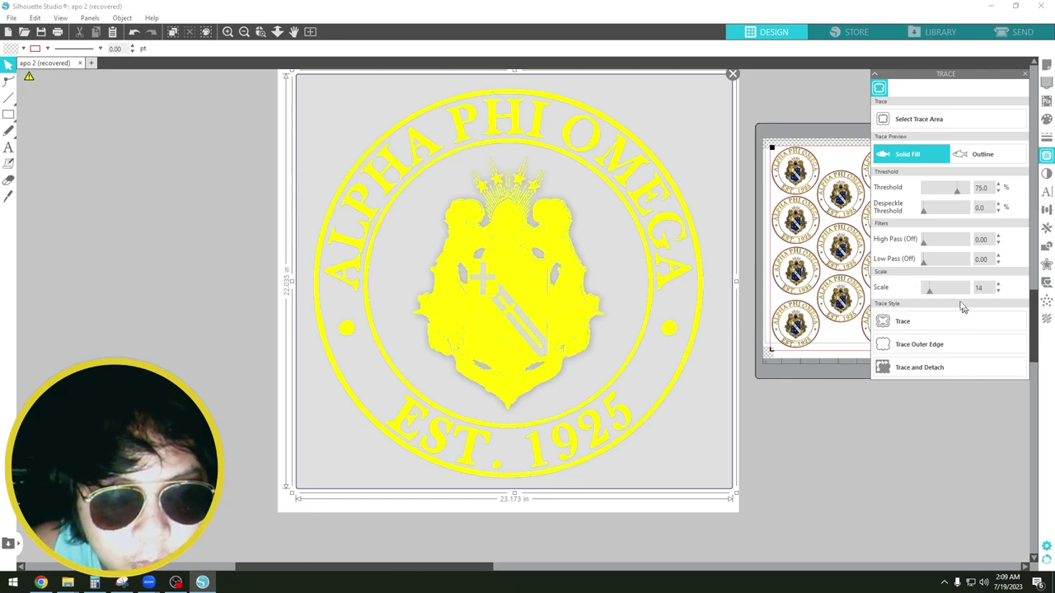
drag(929, 297, 897, 292)
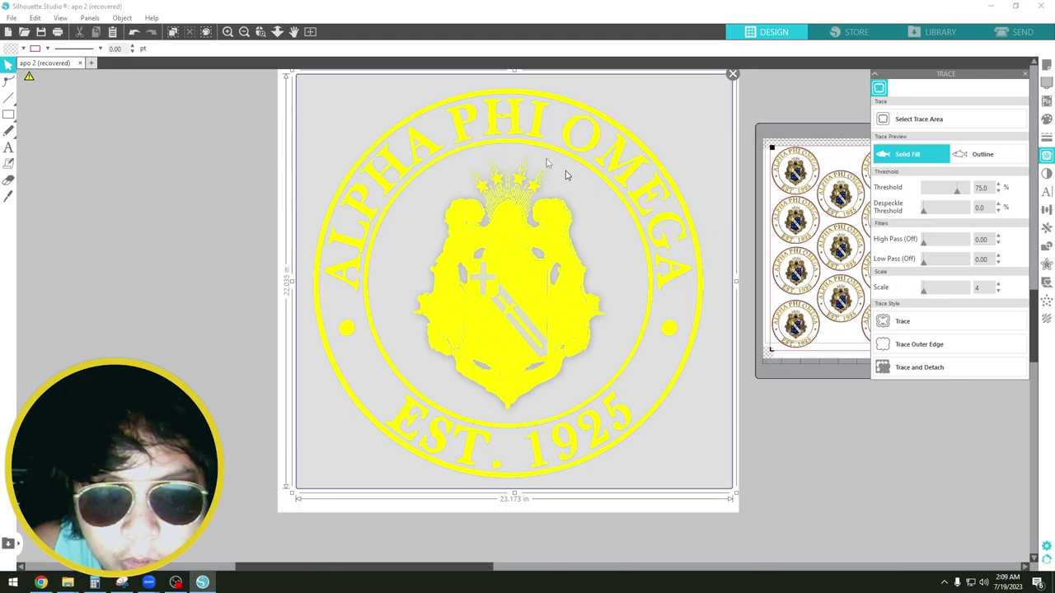
click(887, 373)
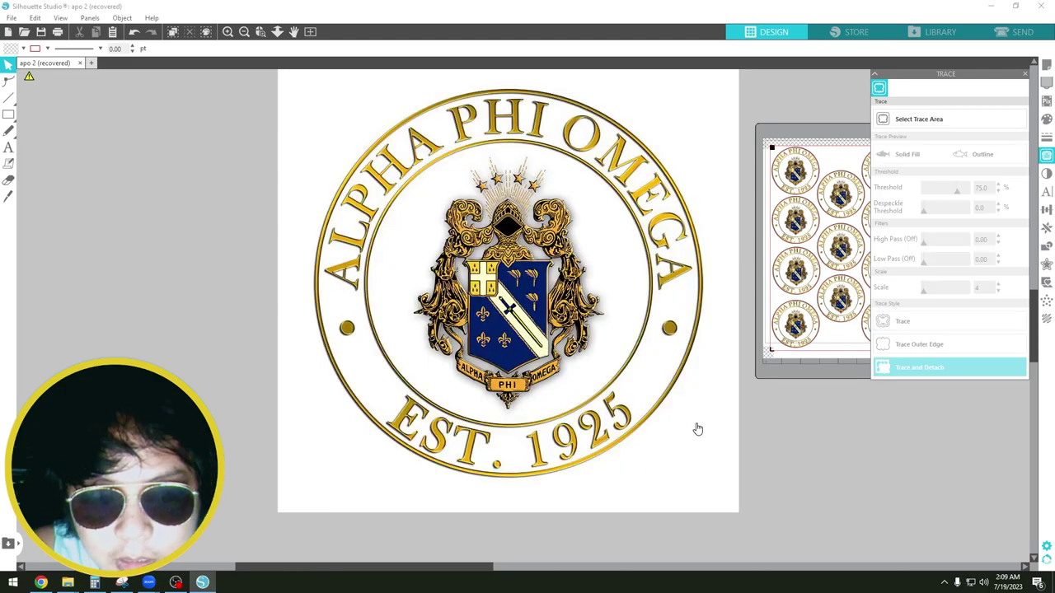
- Resize the detached emblem proportionally to a height of 2.5 in
click(585, 273)
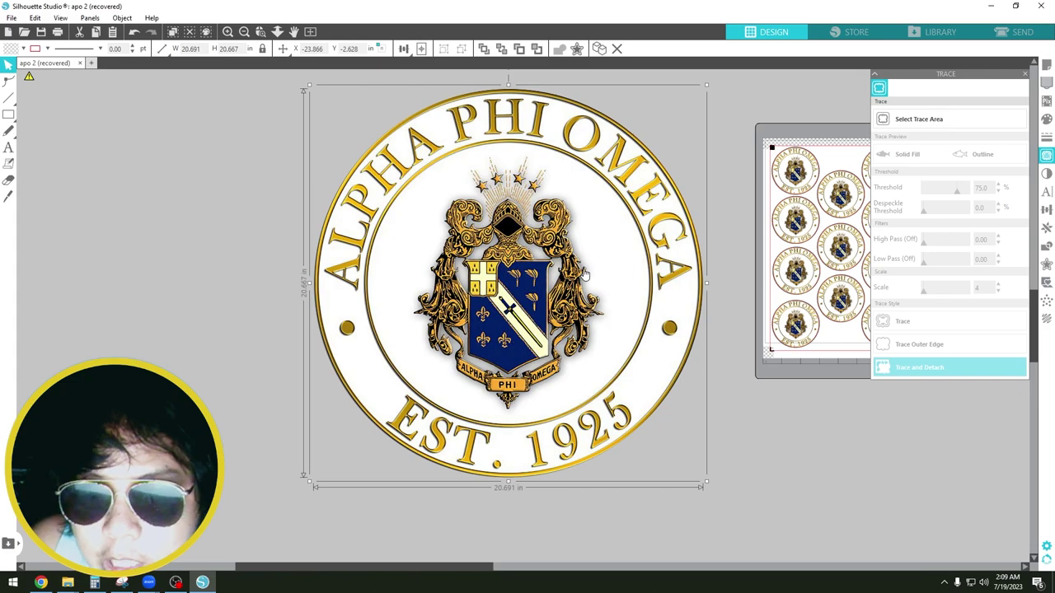
click(213, 50)
text(2.5)
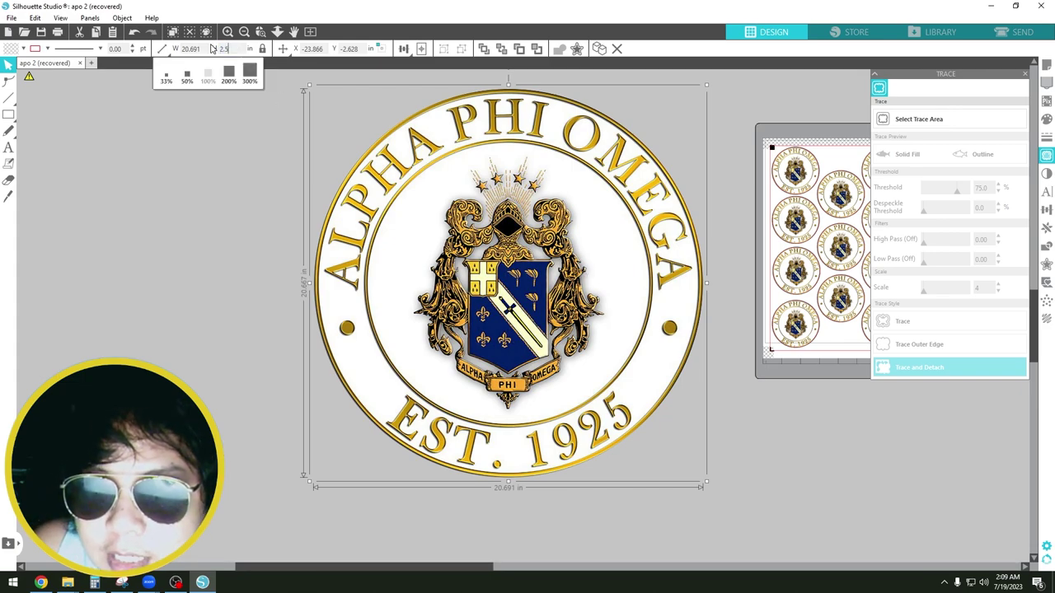
key(Return)
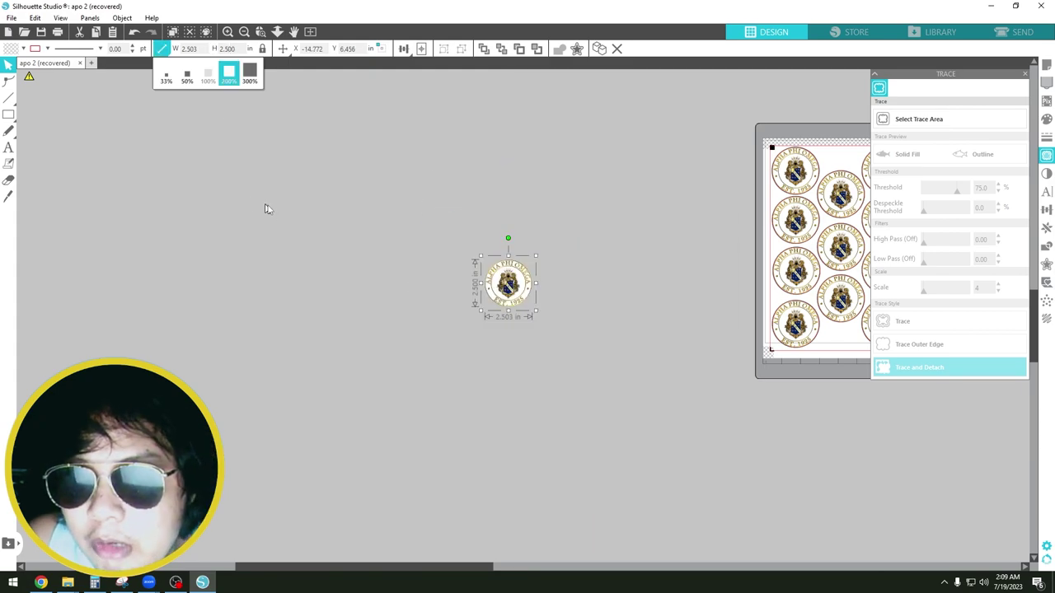
click(463, 152)
- Offset the resized emblem outward with rounded corners and try to weld the offset outline to it
scroll(501, 288, up, 5)
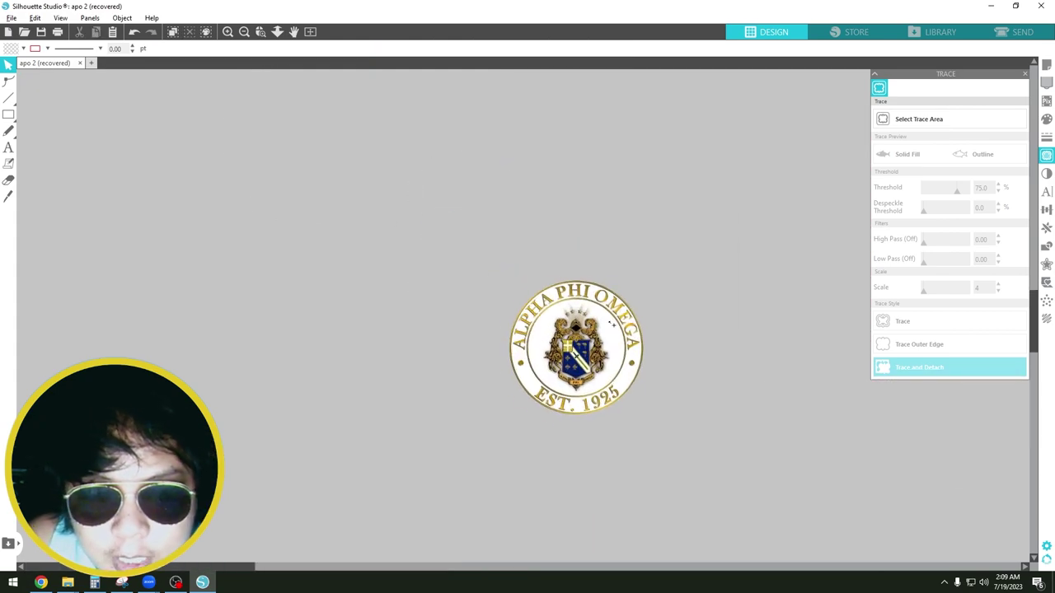
drag(611, 326, 626, 297)
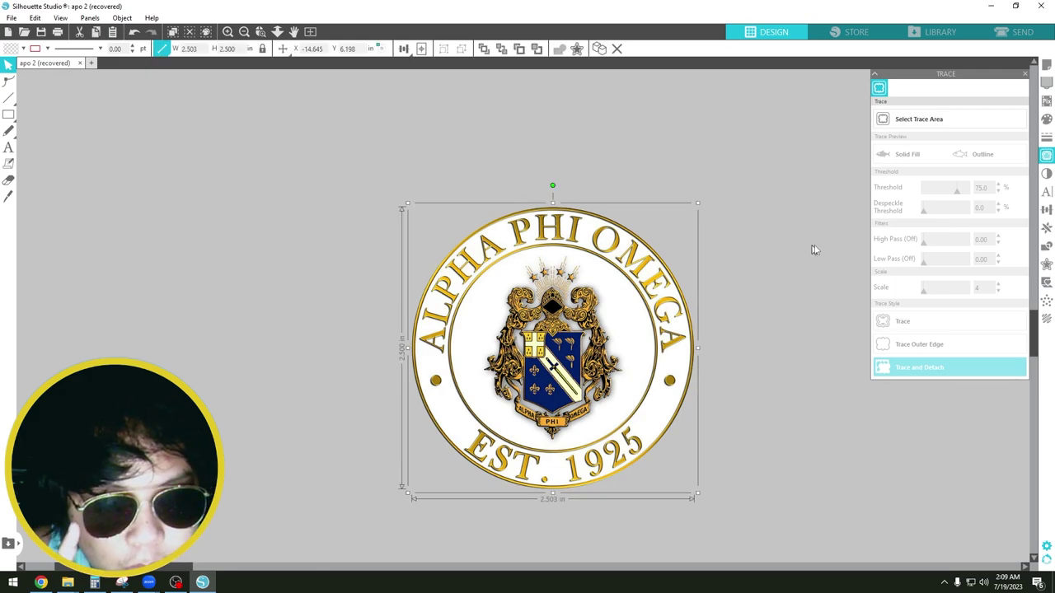
click(1047, 266)
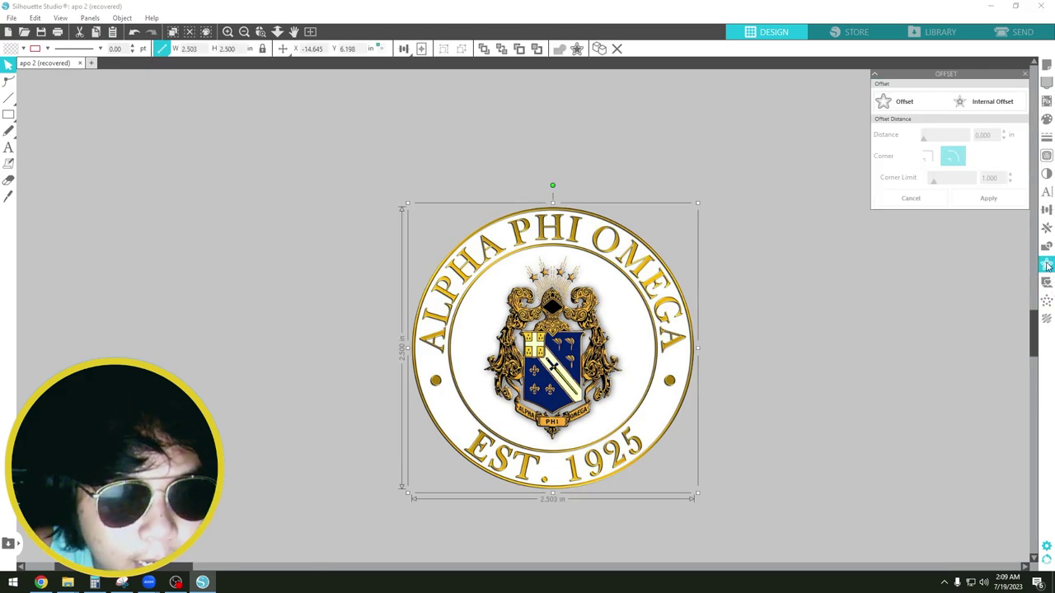
click(898, 101)
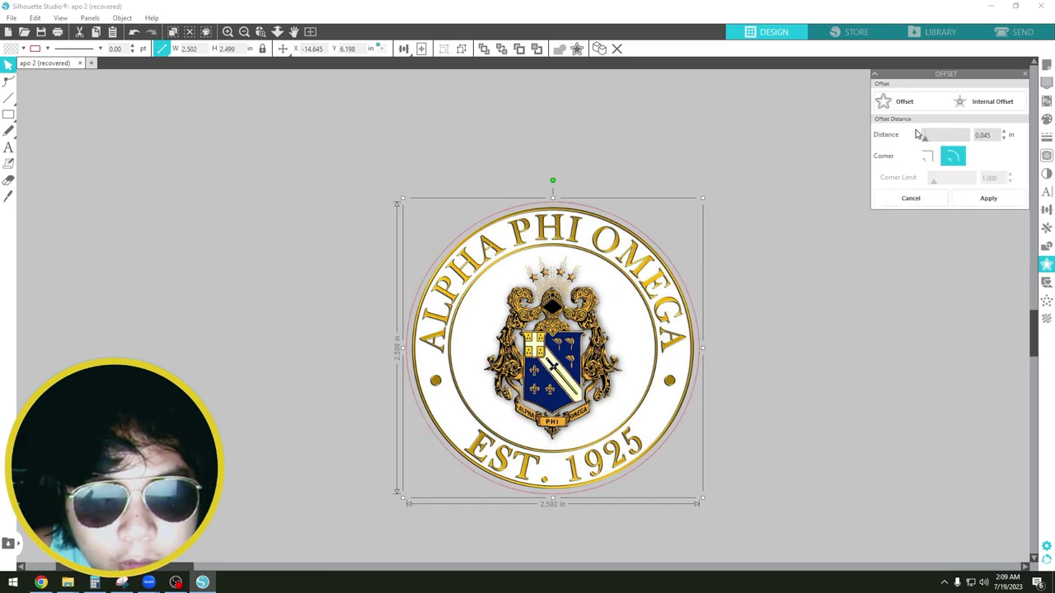
click(388, 145)
right_click(497, 275)
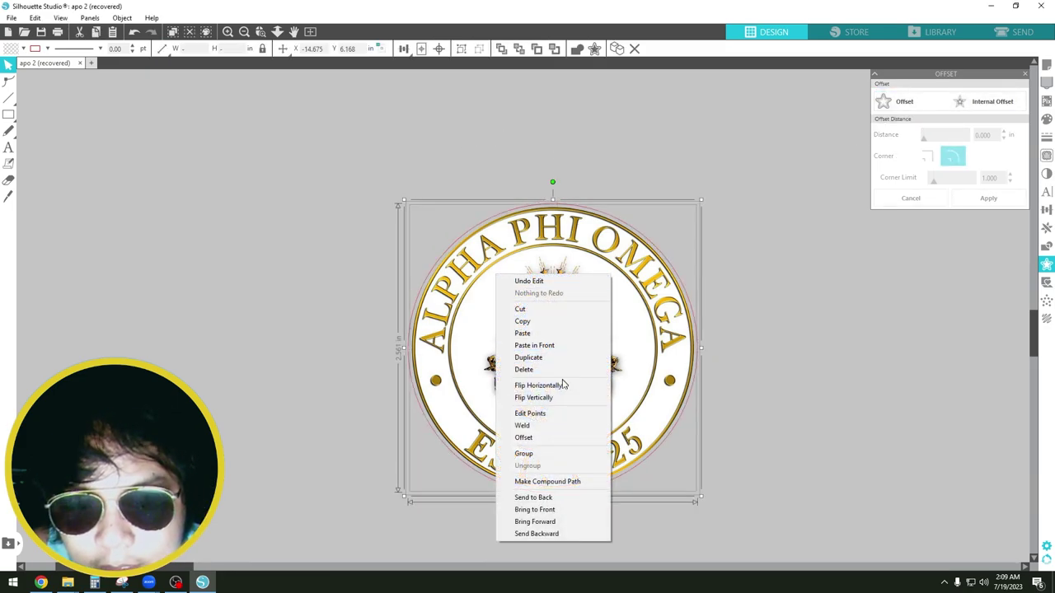
click(527, 425)
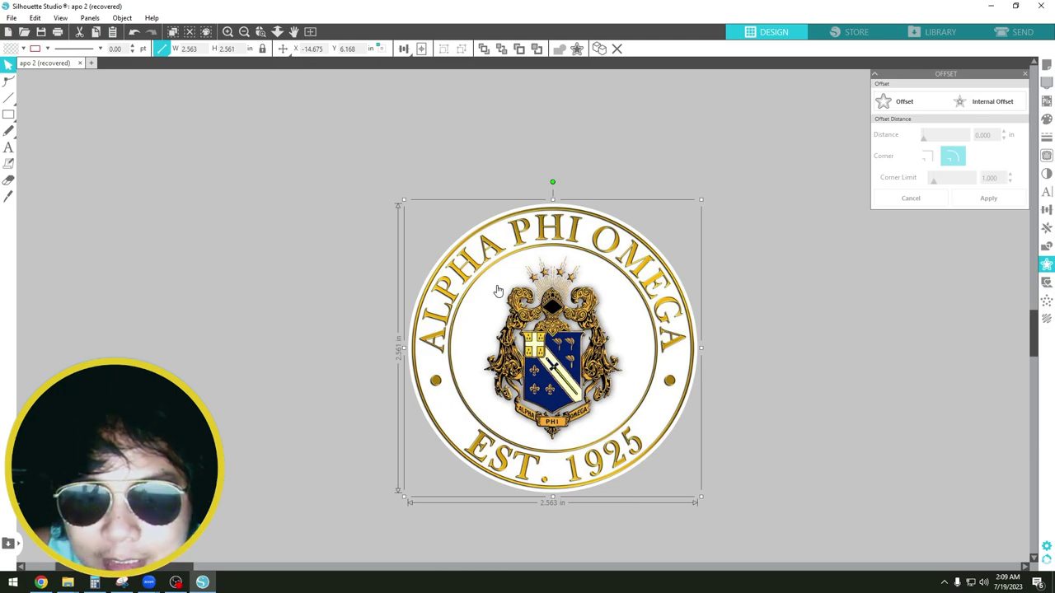
- Move the emblem off the offset outline and delete the outline
click(744, 265)
drag(586, 337, 659, 357)
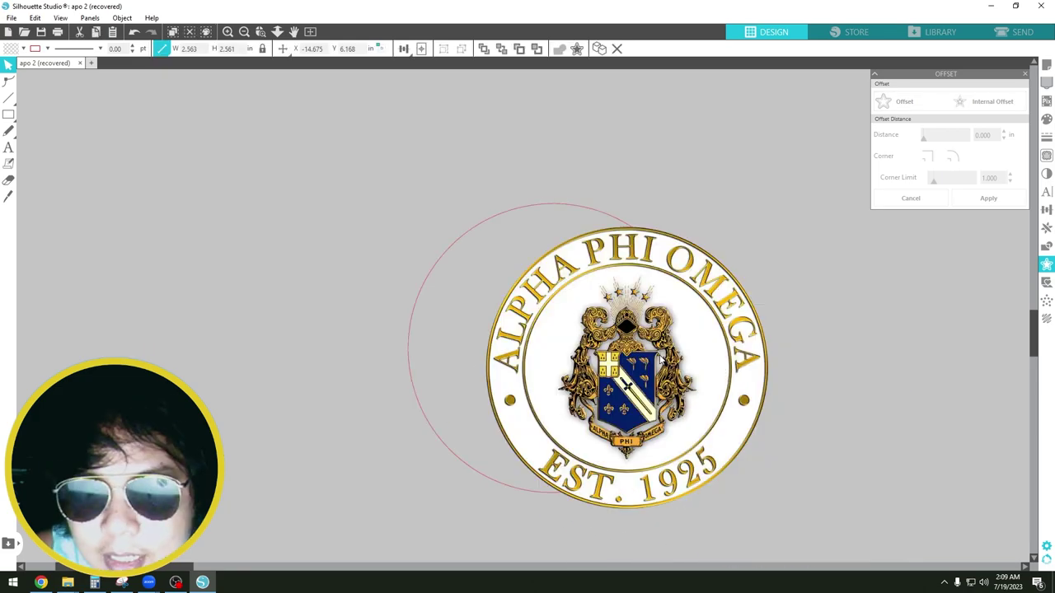
click(602, 216)
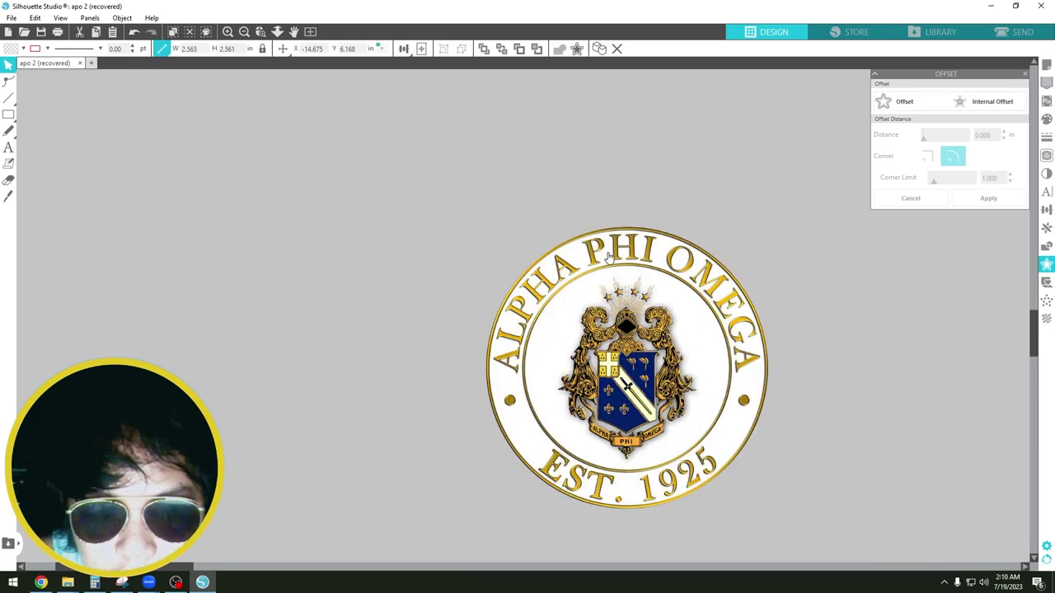
key(Delete)
- Examine the emblem's outer gold border and lettering up close for clean trace edges
drag(612, 277, 537, 225)
scroll(537, 226, up, 5)
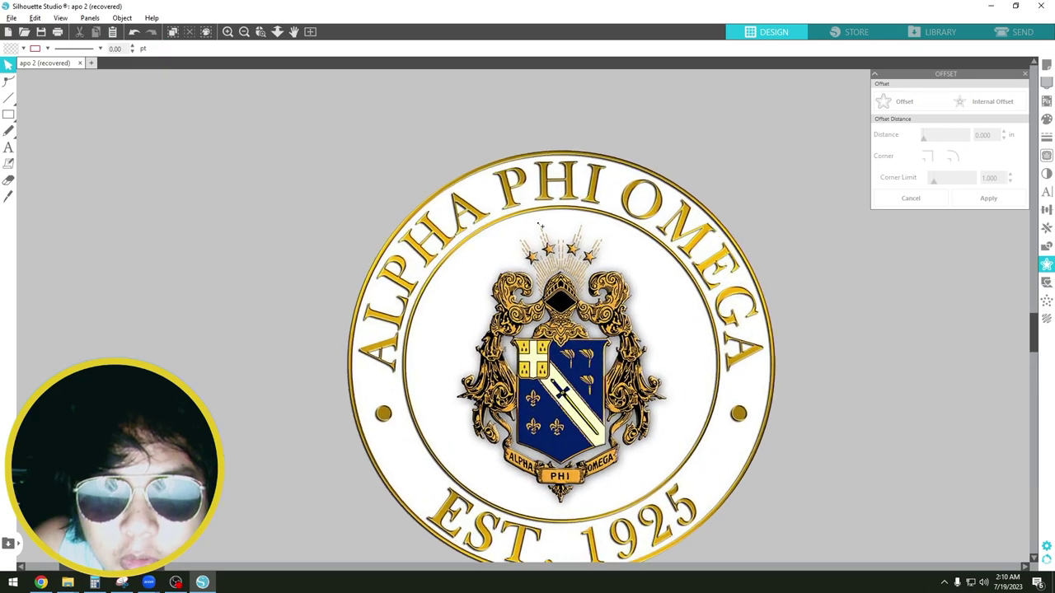
scroll(540, 225, up, 2)
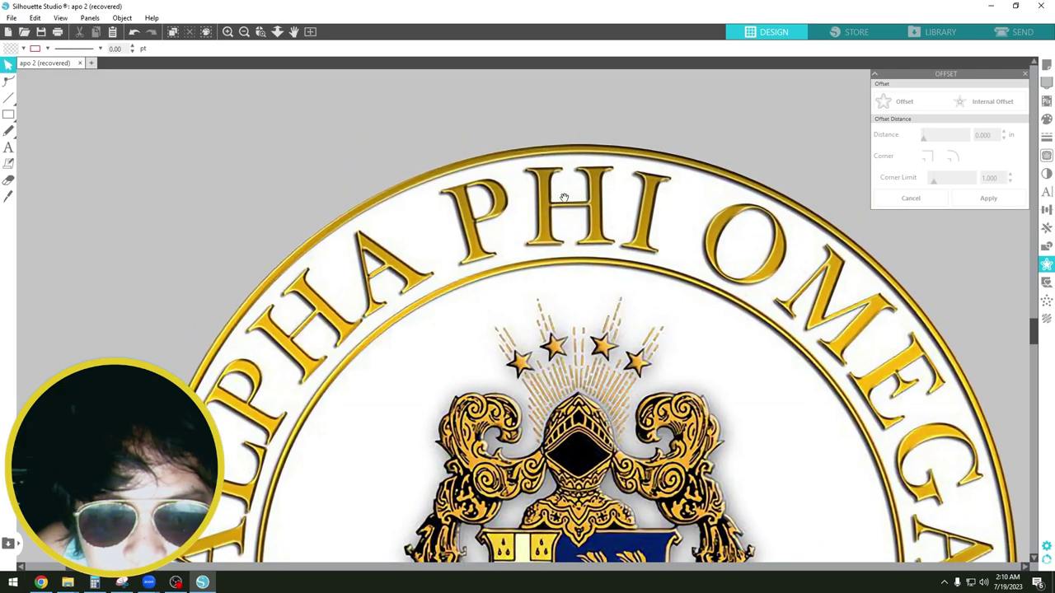
scroll(380, 190, up, 1)
scroll(380, 189, up, 2)
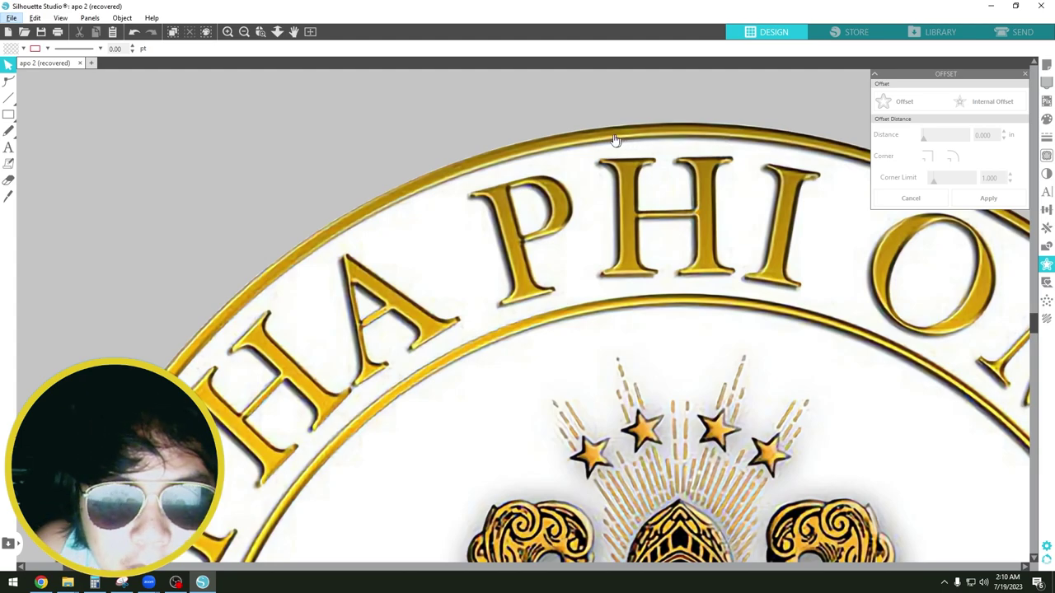
drag(468, 164, 511, 182)
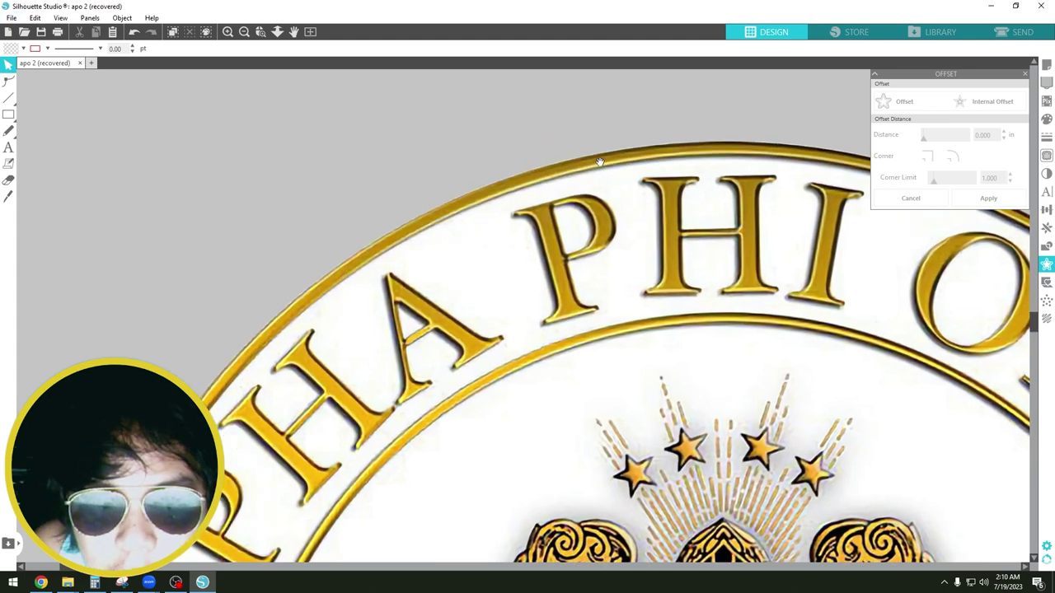
drag(700, 204, 467, 282)
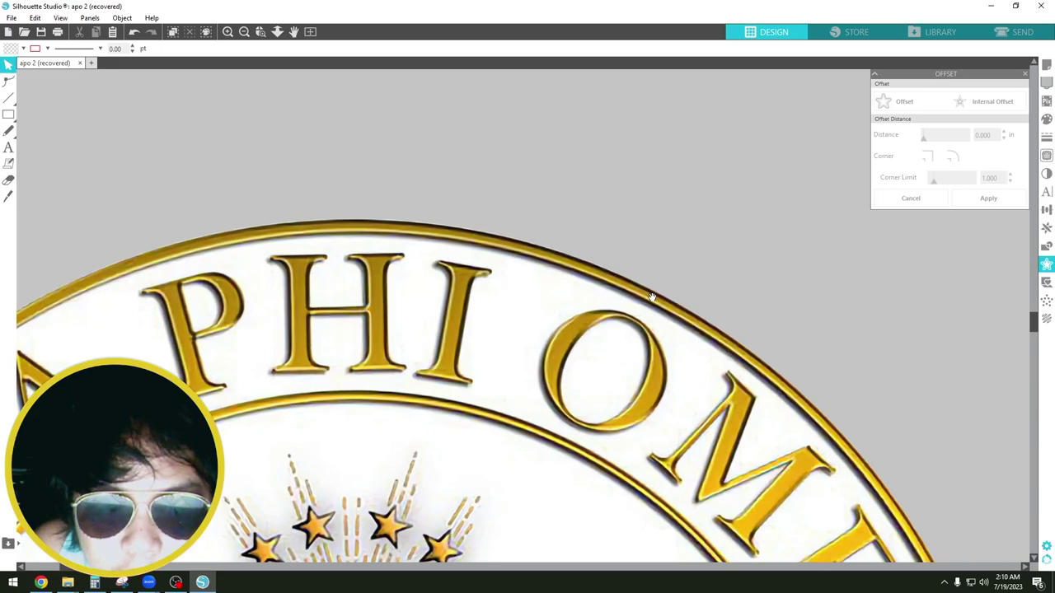
scroll(481, 318, down, 3)
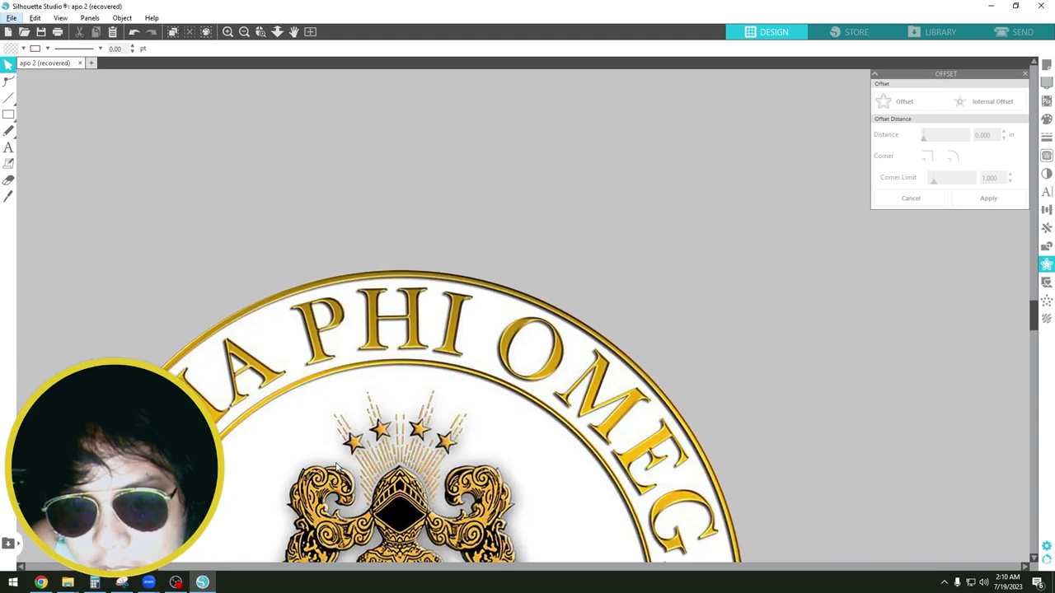
drag(366, 440, 484, 282)
scroll(484, 282, down, 2)
drag(510, 351, 530, 292)
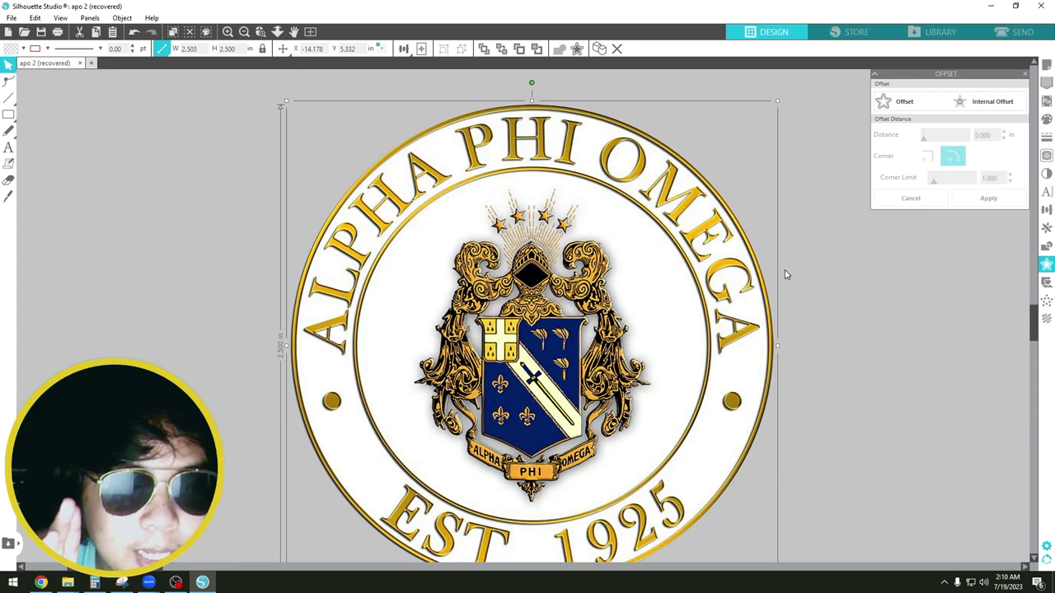
- Check the cut lines of the single emblem and the sheet of badges in the send view
click(927, 309)
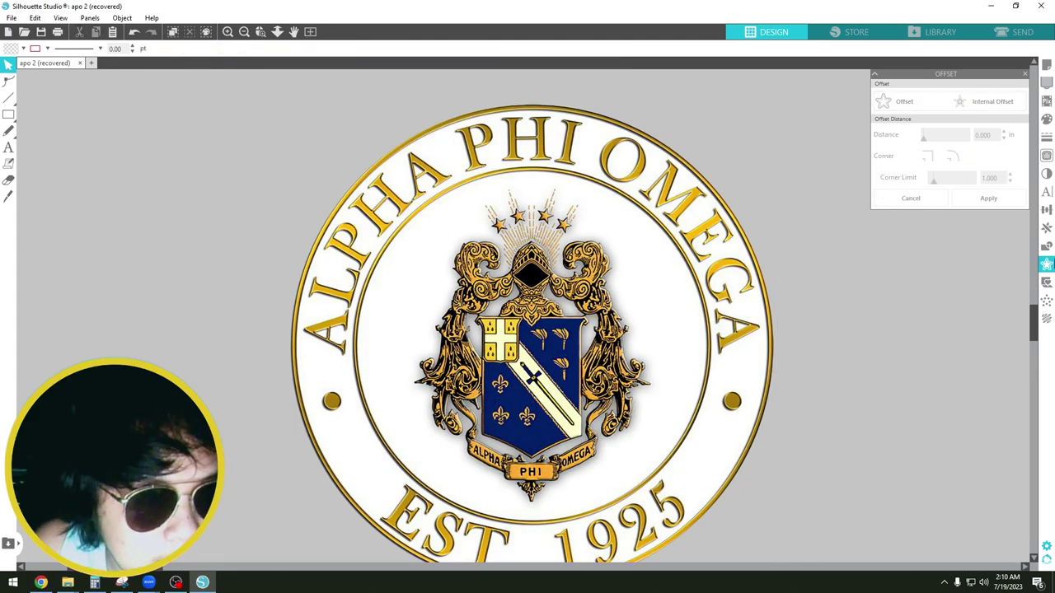
click(744, 305)
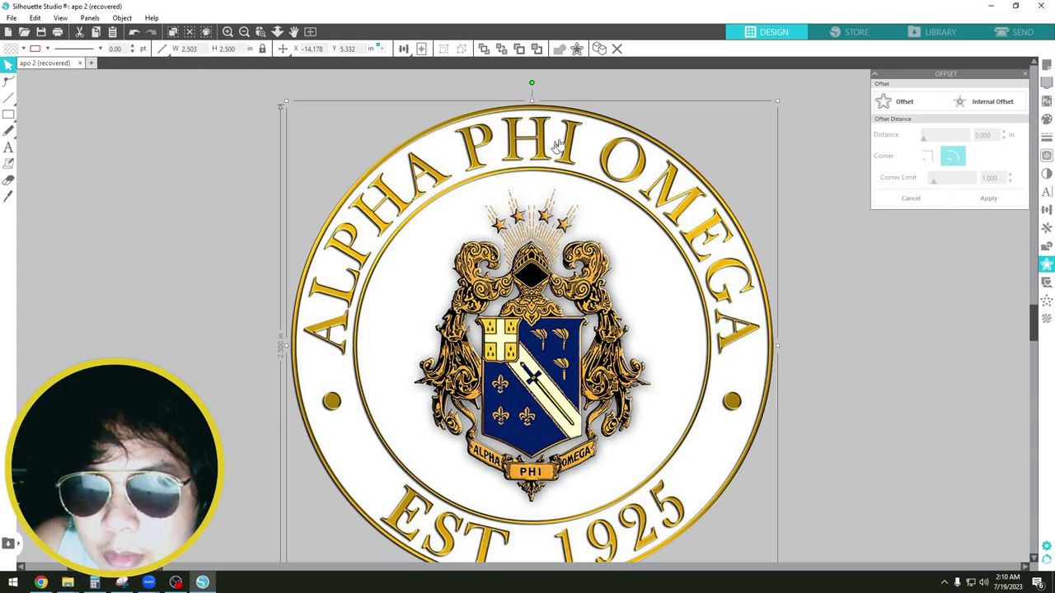
click(1022, 32)
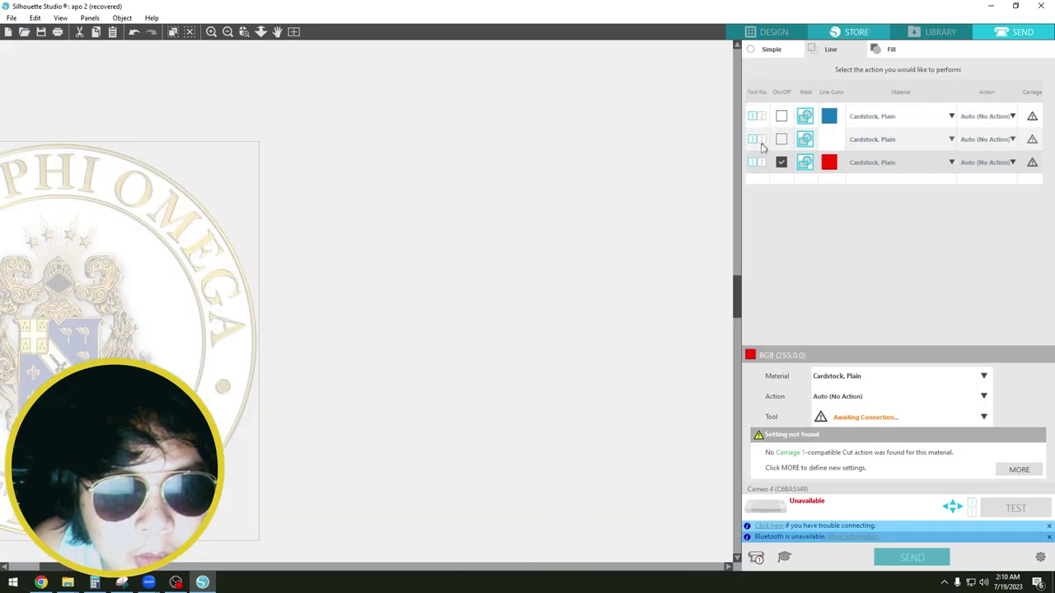
drag(452, 328, 331, 284)
drag(338, 248, 528, 241)
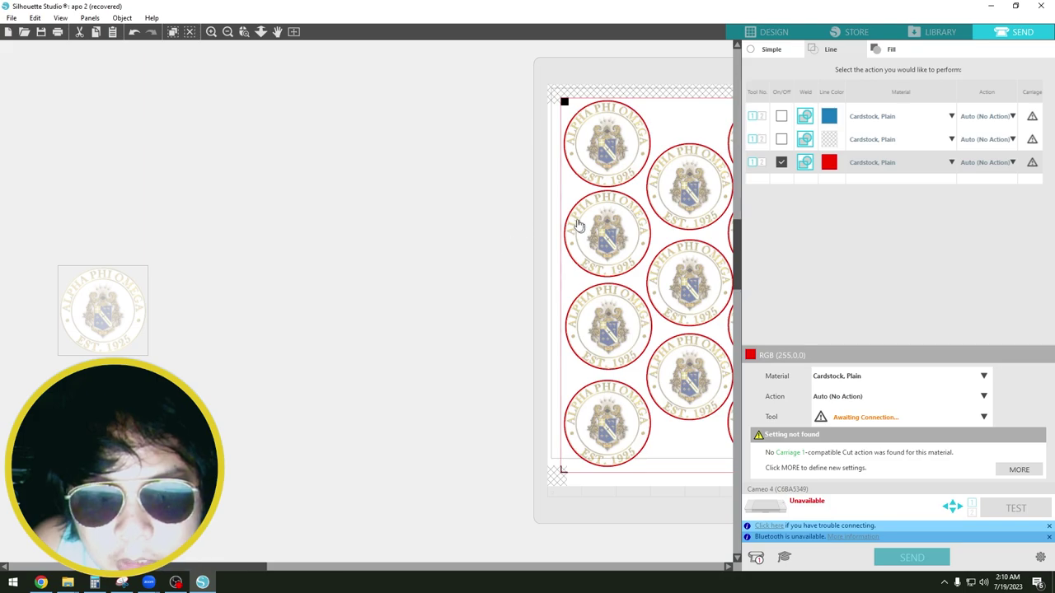
click(773, 32)
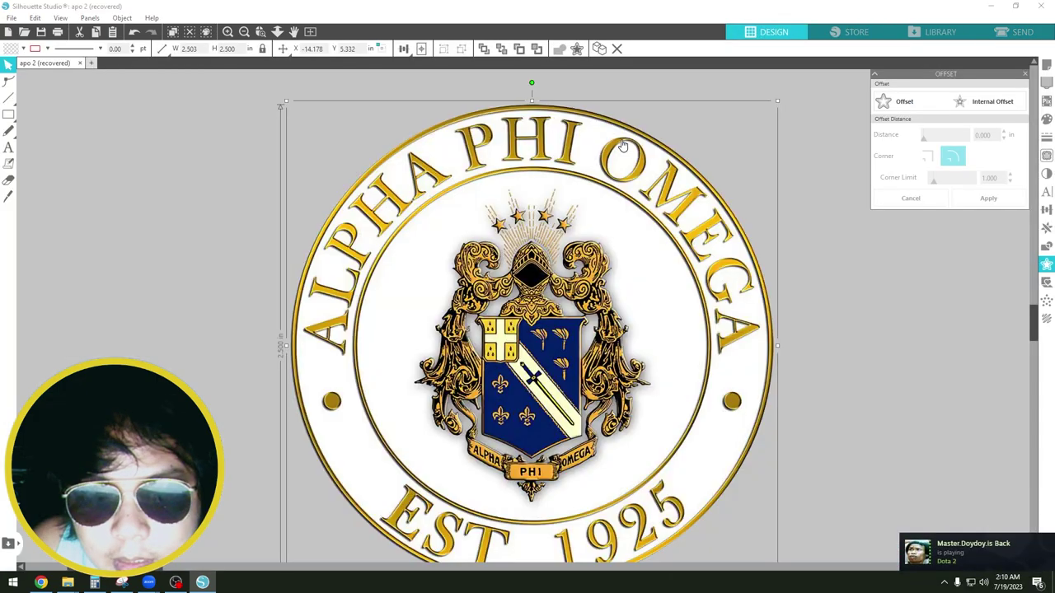
- Offset the emblem outward by 0.010 in with rounded corners
double_click(568, 225)
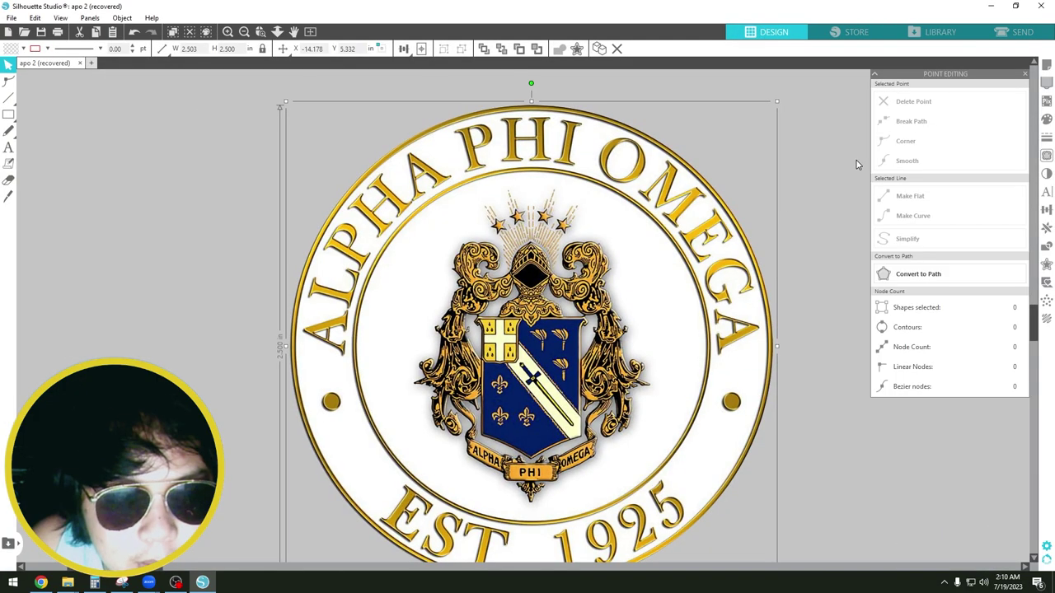
click(1046, 264)
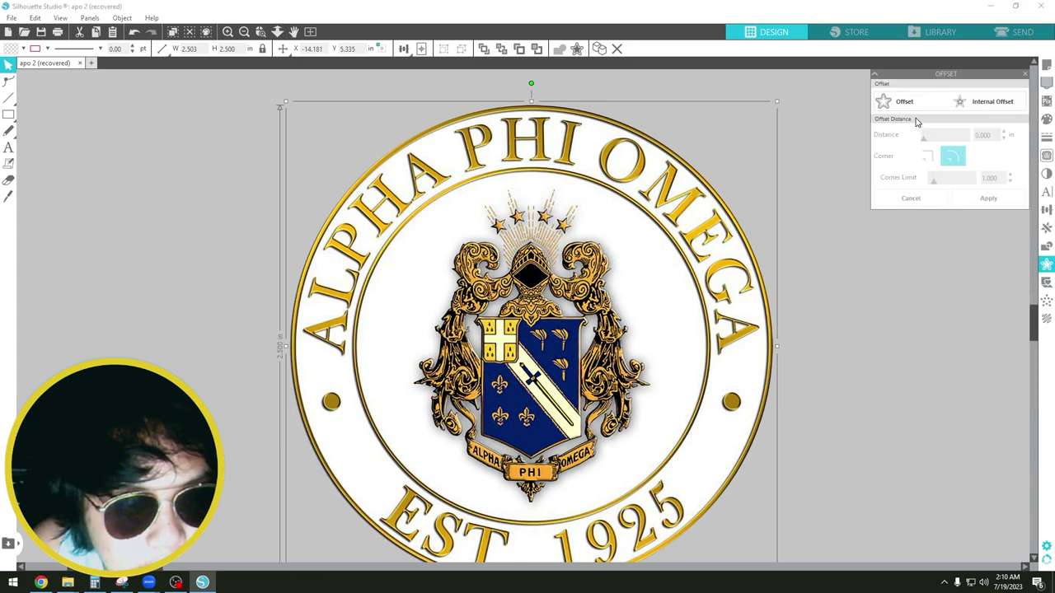
click(888, 103)
click(1004, 138)
click(1004, 138)
click(1004, 131)
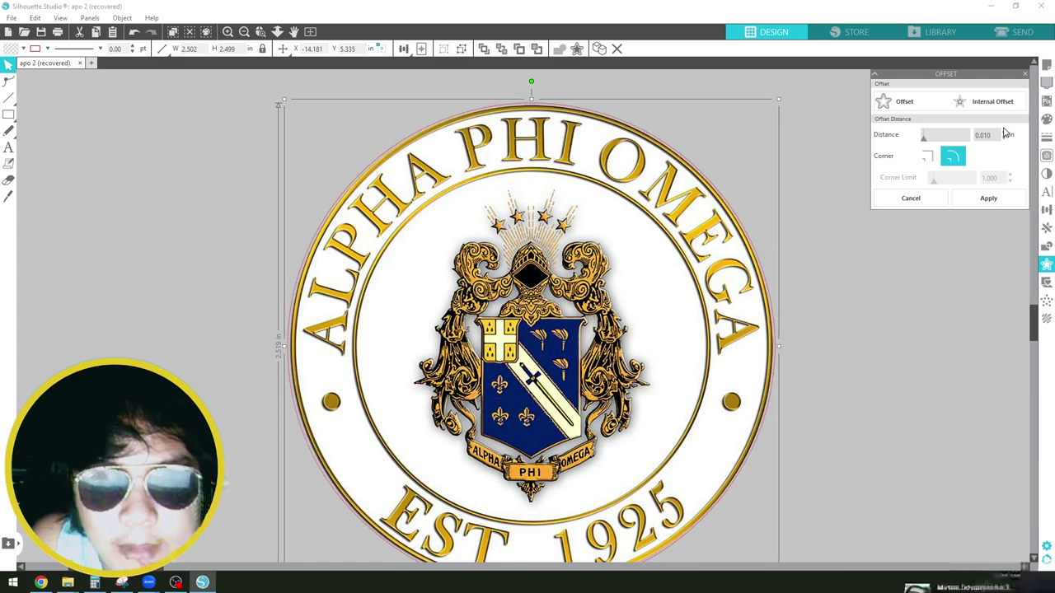
- Move the emblem aside from its offset circle and fill the circle with black
drag(626, 240, 960, 337)
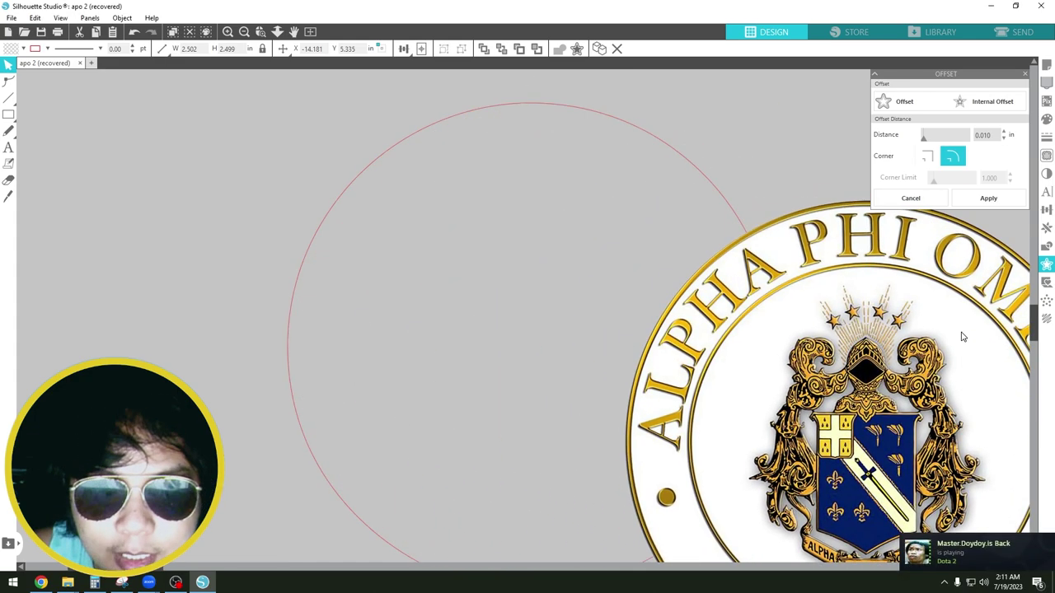
click(551, 85)
click(574, 106)
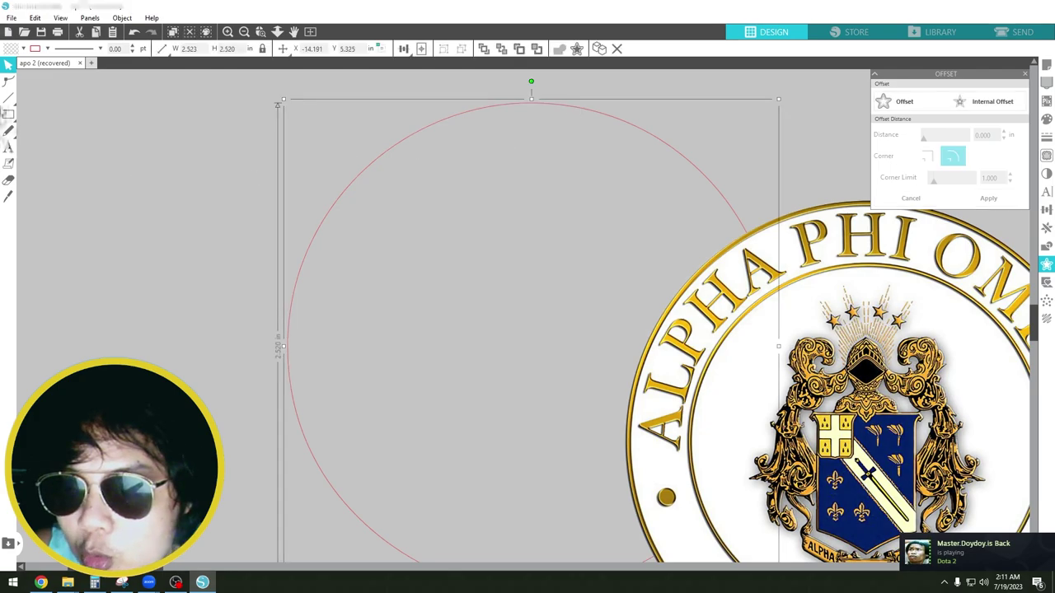
click(24, 49)
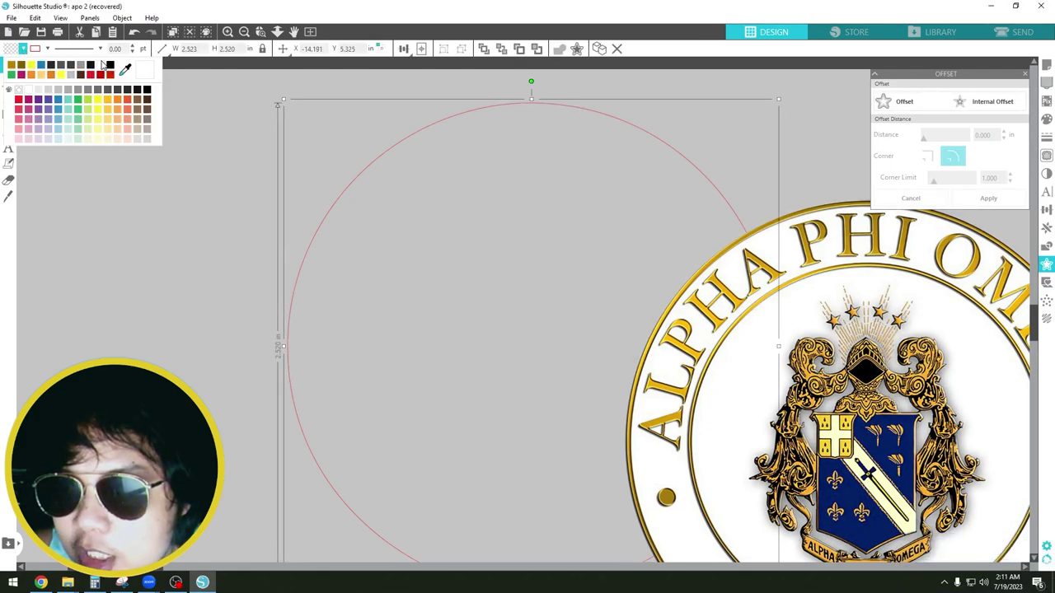
click(150, 86)
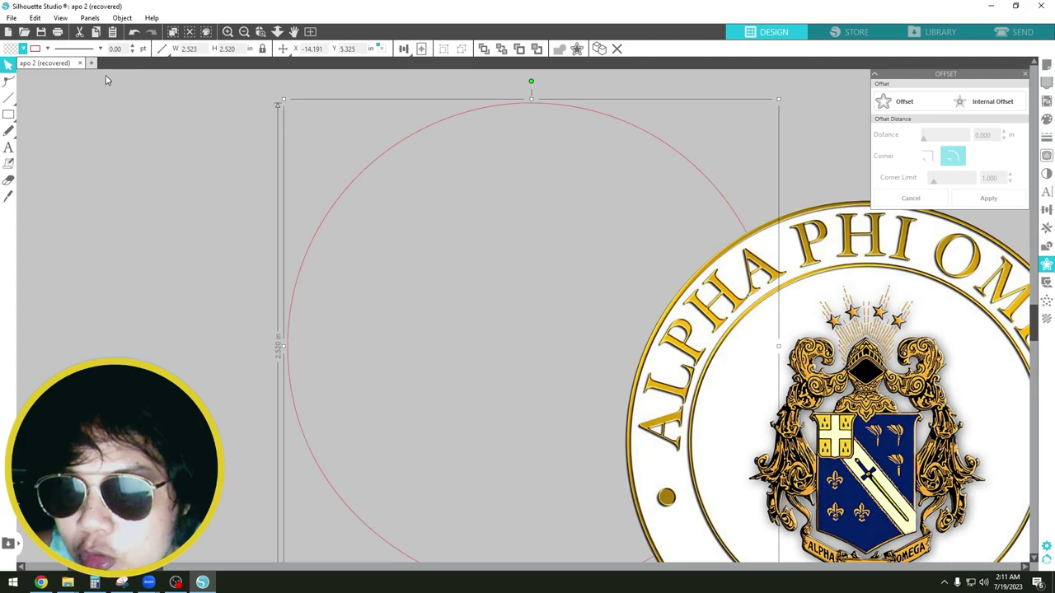
click(34, 49)
click(145, 90)
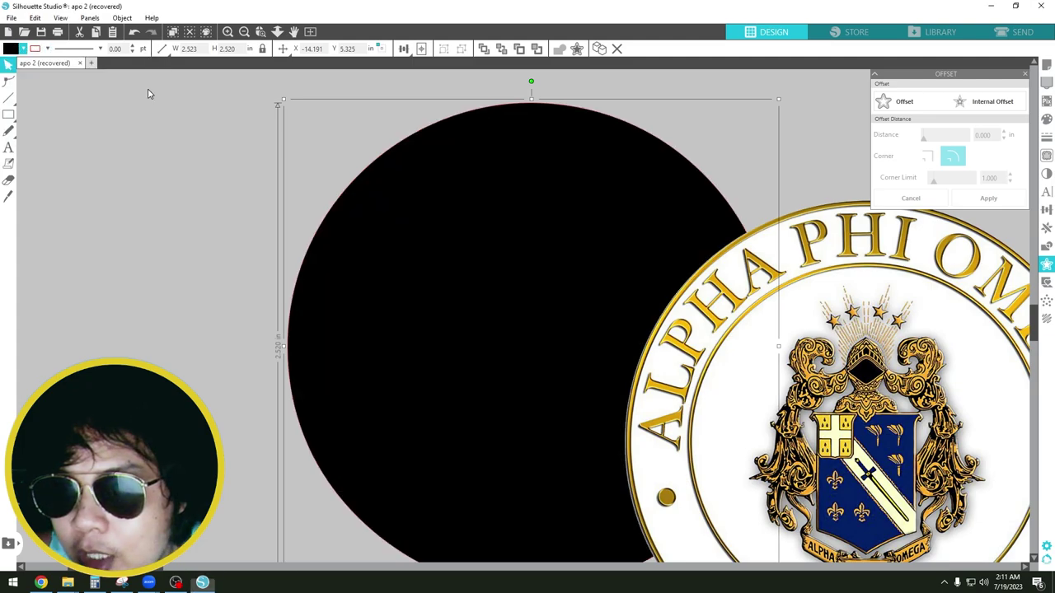
- Change the offset circle's fill to dark gray and compare it with the emblem's outer edge
click(25, 49)
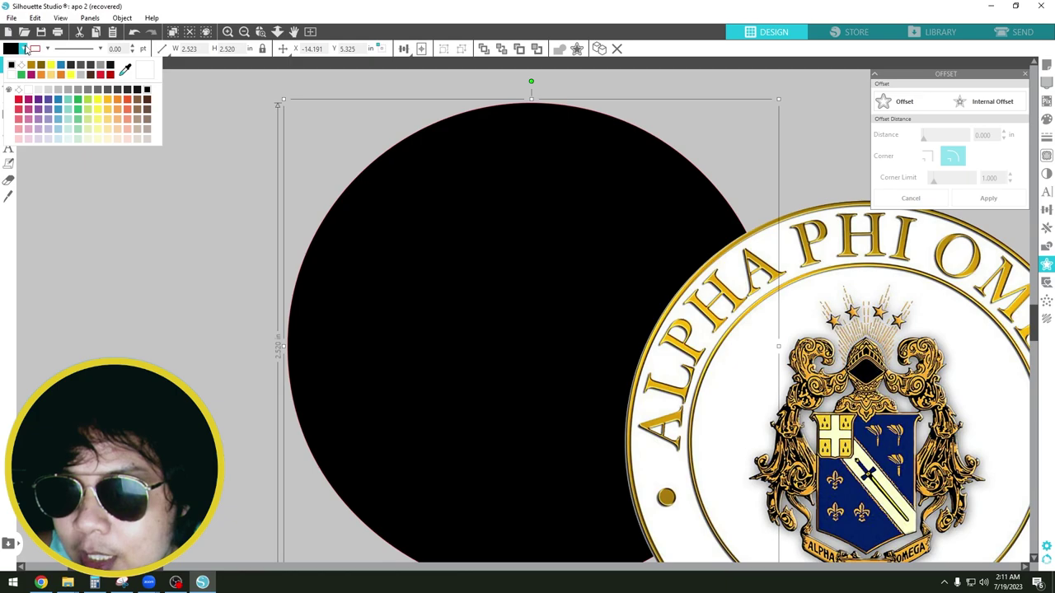
click(128, 91)
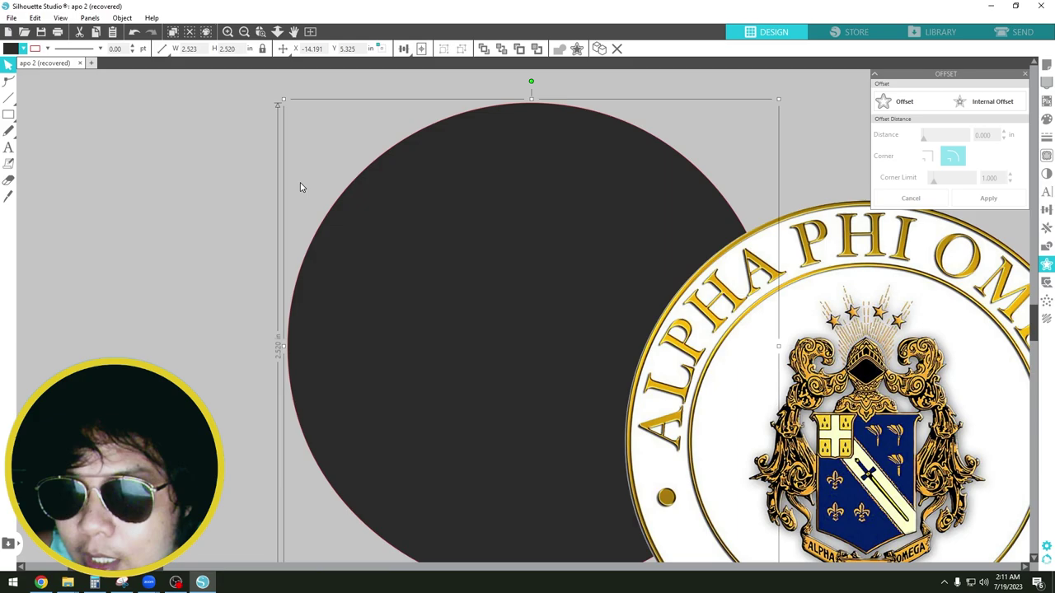
click(824, 284)
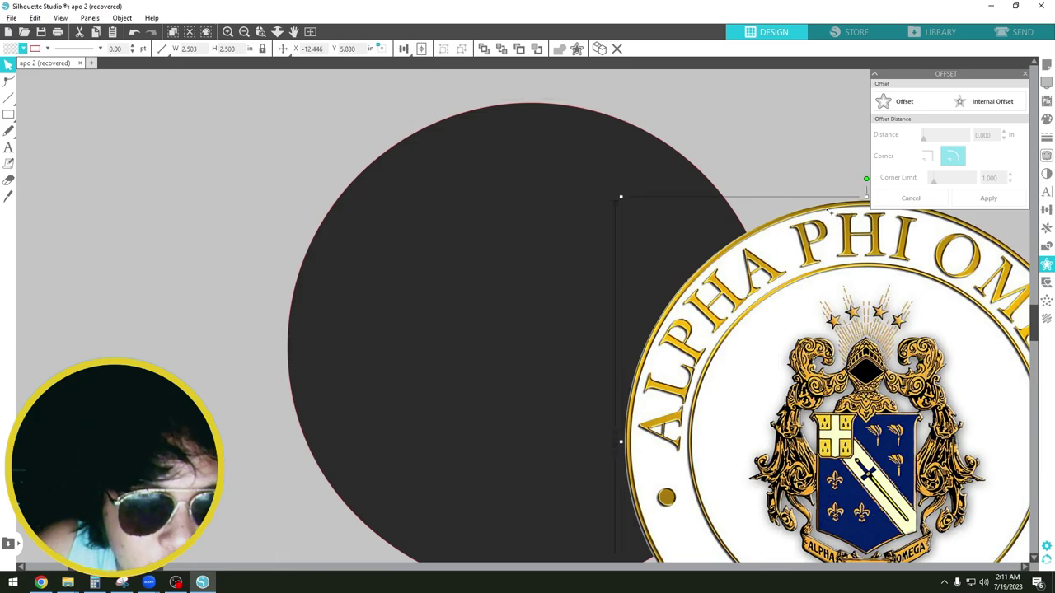
scroll(830, 213, up, 5)
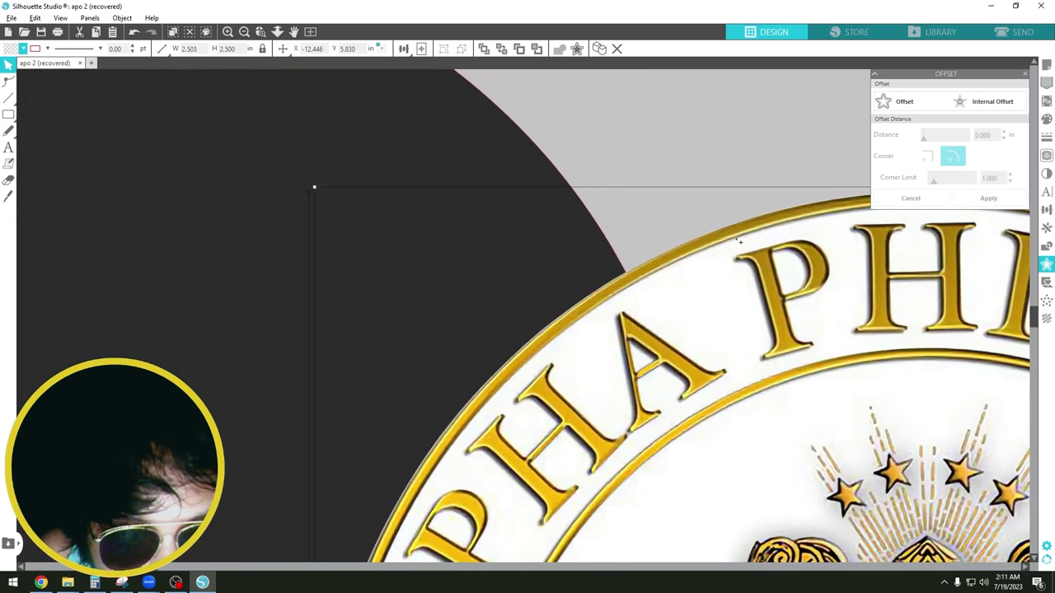
scroll(697, 198, down, 5)
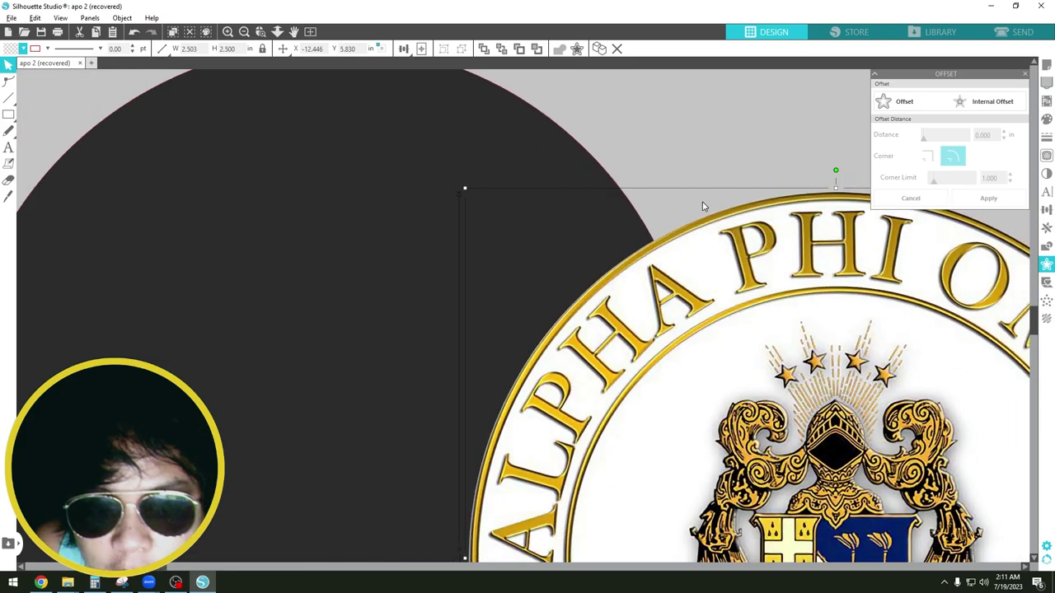
- Set the dark gray offset circle's line color to blue
drag(848, 367, 861, 387)
click(673, 209)
click(645, 201)
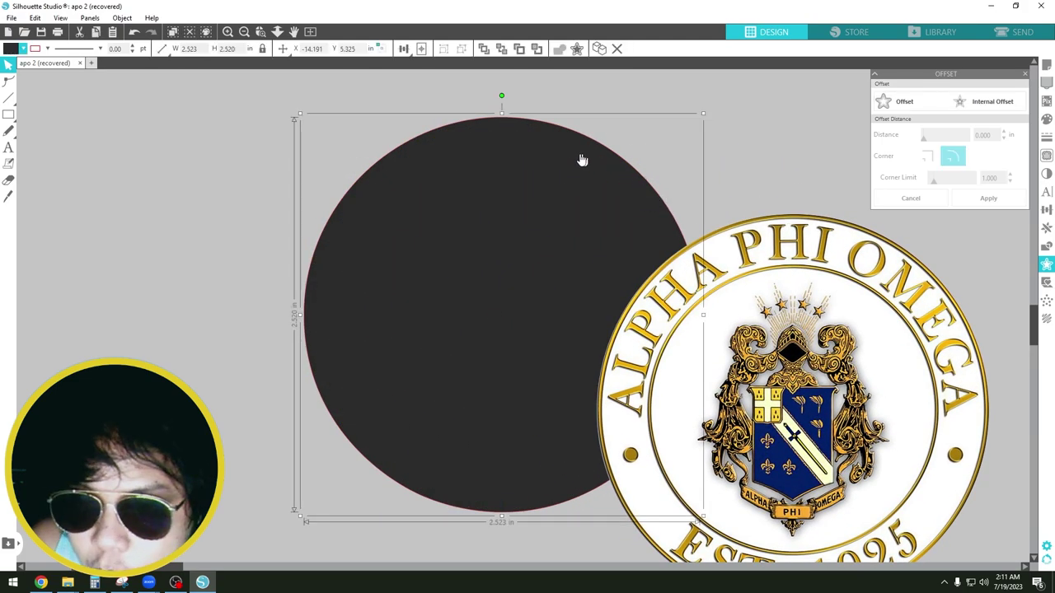
click(48, 49)
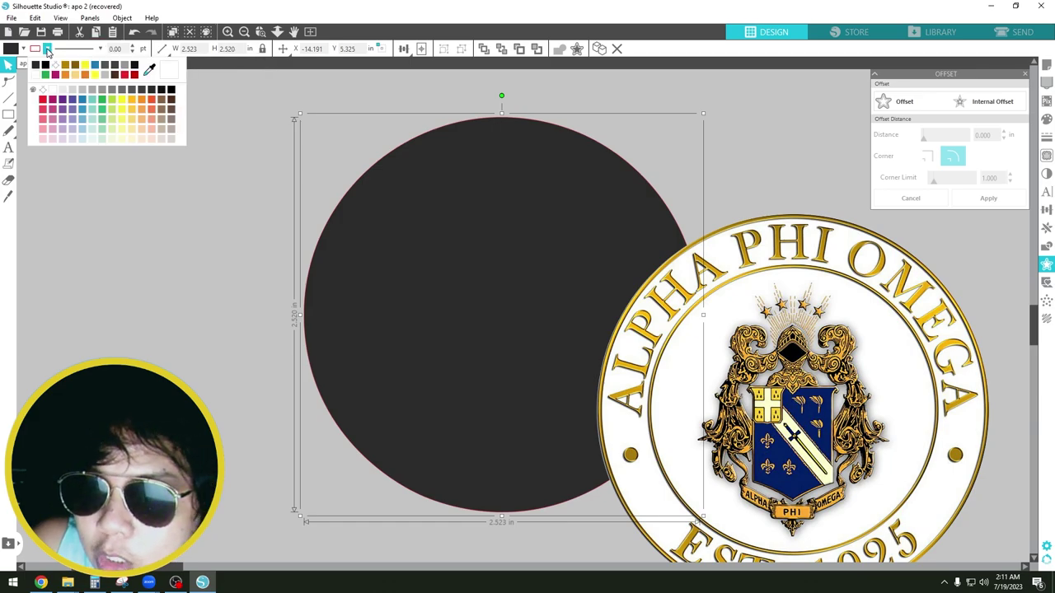
click(81, 99)
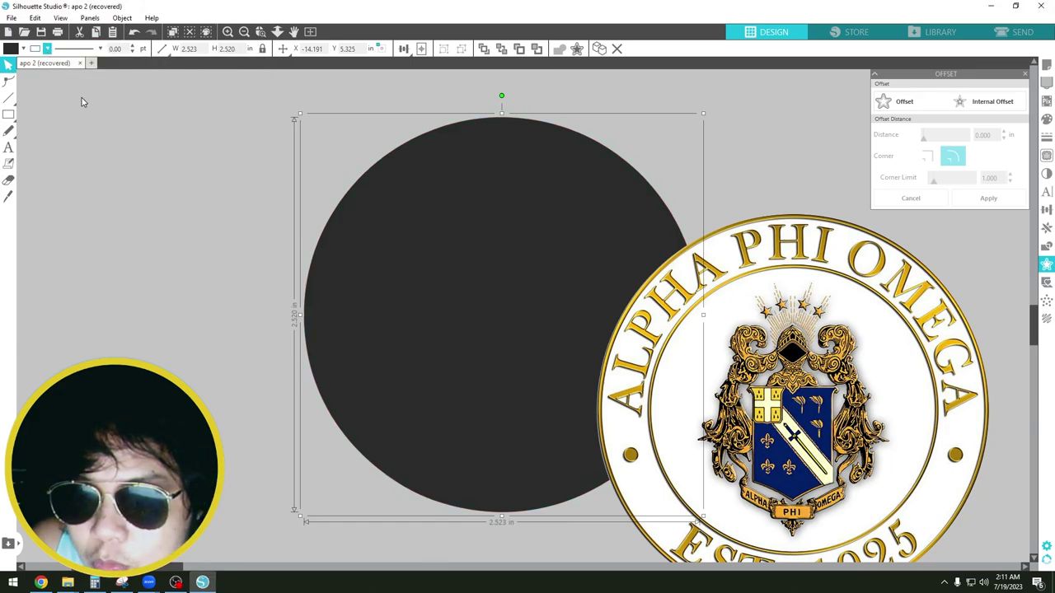
- Move the emblem back onto the dark gray circle and center it so an even dark rim surrounds it
click(860, 315)
drag(845, 285, 525, 209)
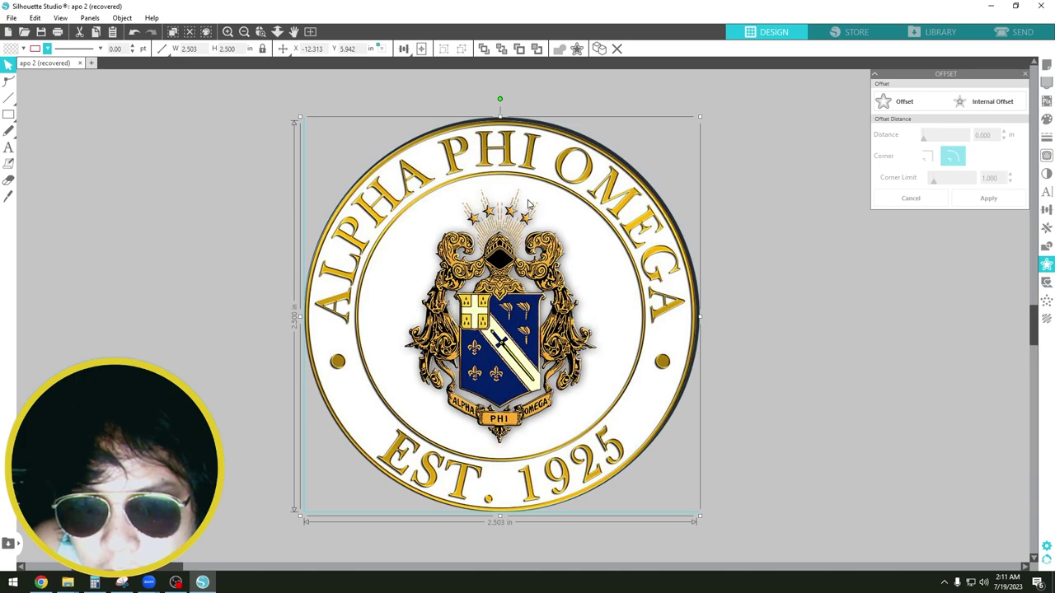
scroll(541, 263, up, 1)
drag(576, 290, 573, 291)
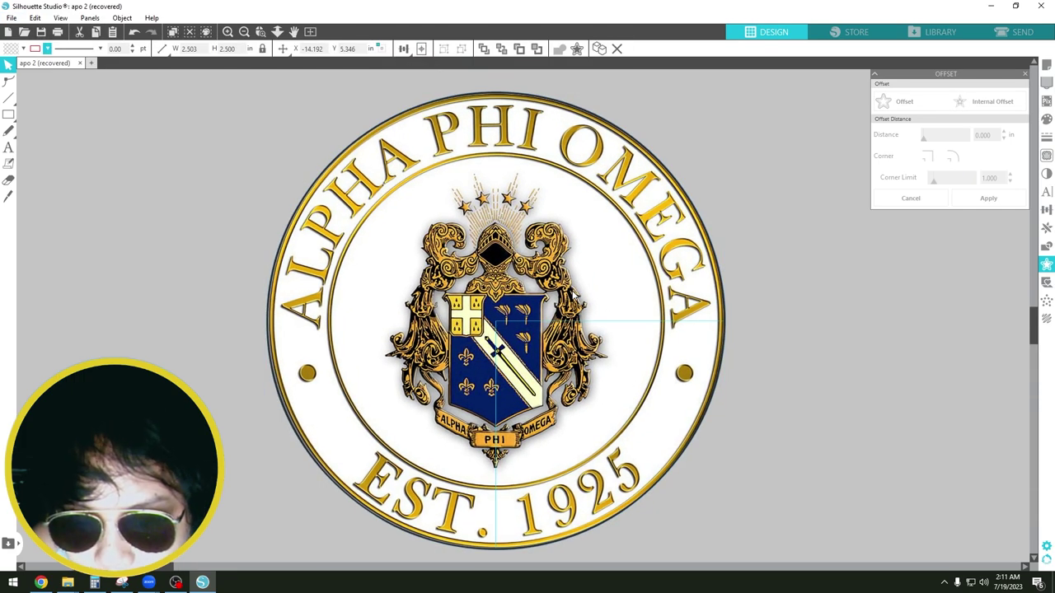
click(759, 273)
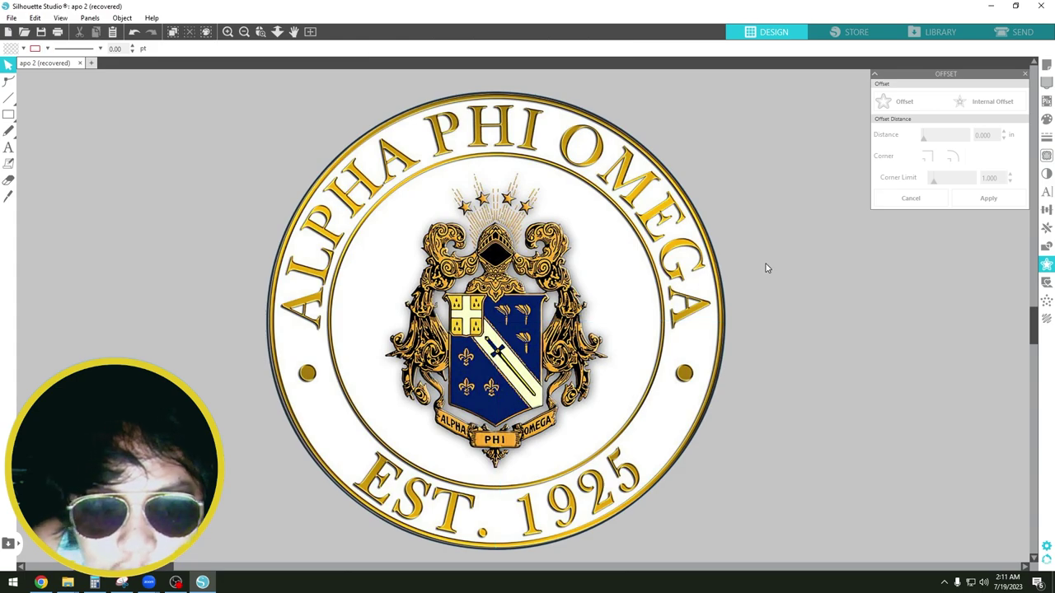
- Group the emblem with its dark gray offset circle
scroll(776, 338, down, 2)
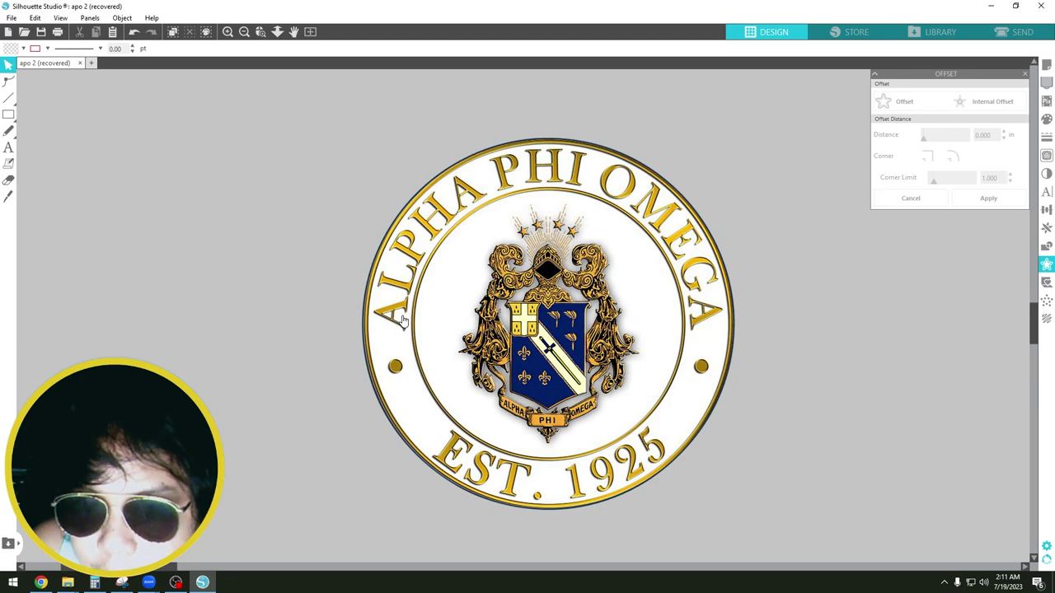
drag(298, 121, 542, 290)
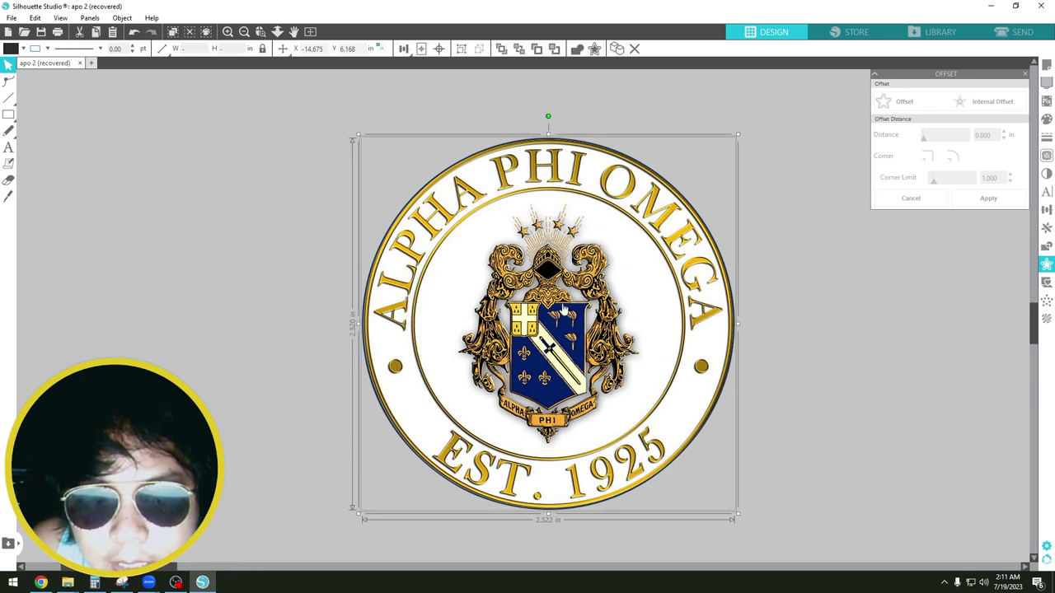
right_click(549, 294)
click(578, 475)
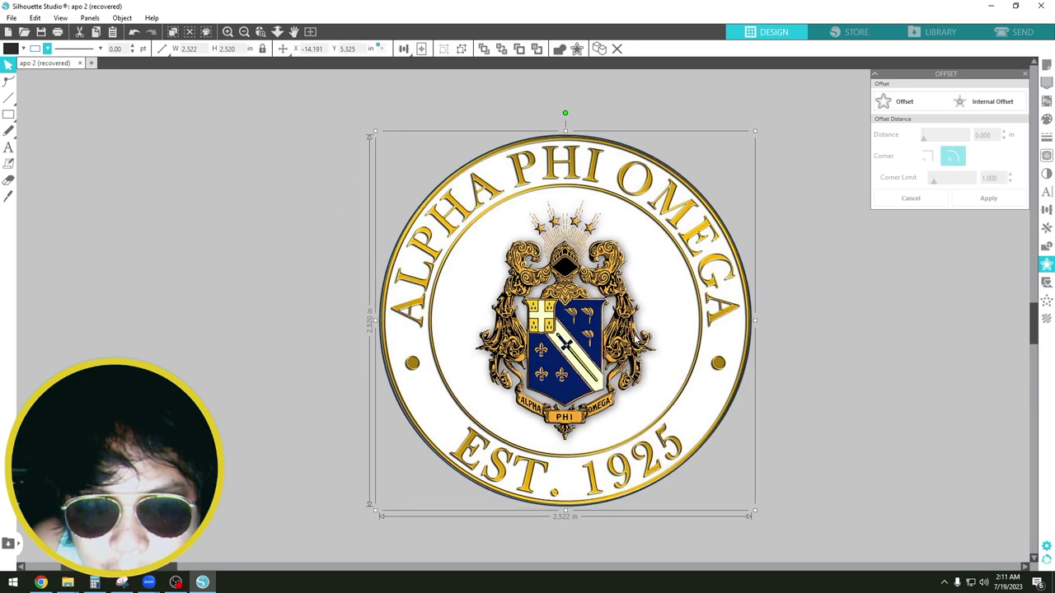
- Inspect the finished sheet of badges, including the cut lines around the central badge in the send view
scroll(743, 306, down, 3)
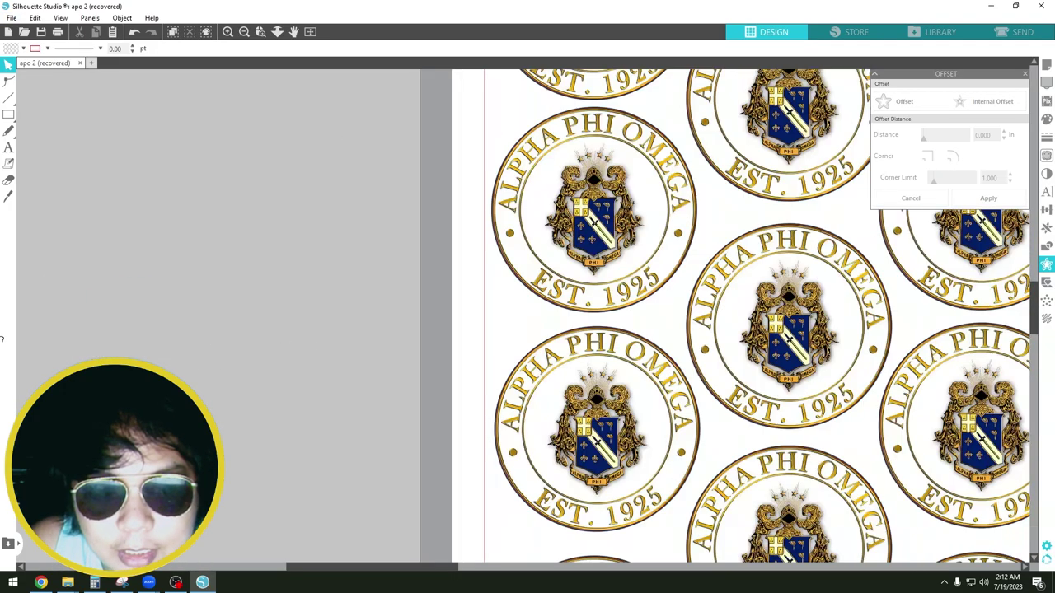
drag(419, 310, 127, 311)
scroll(438, 250, down, 2)
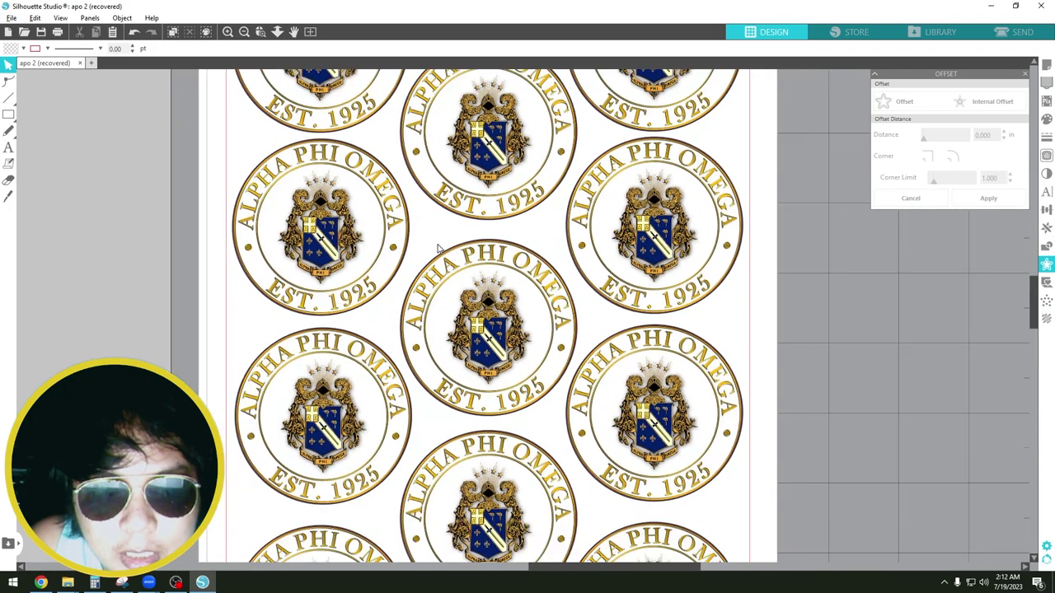
key(alt)
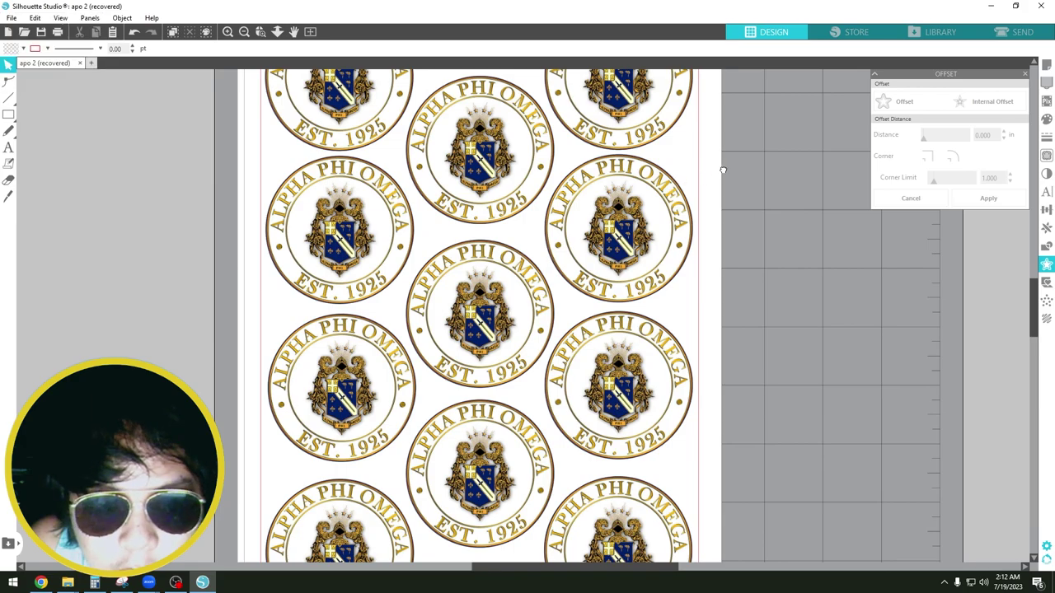
drag(720, 170, 761, 249)
click(1020, 33)
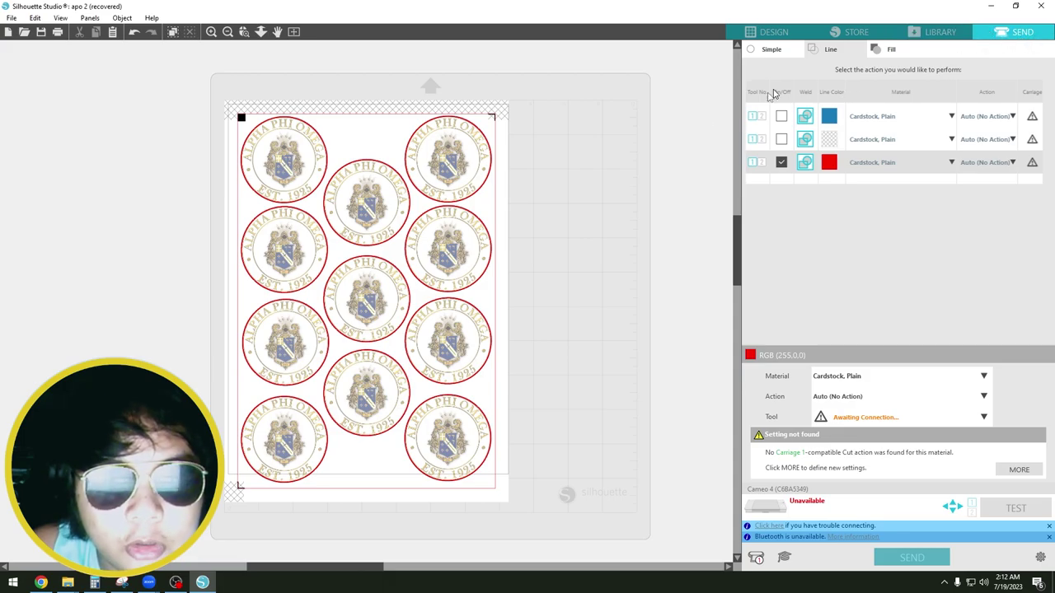
click(211, 32)
click(211, 32)
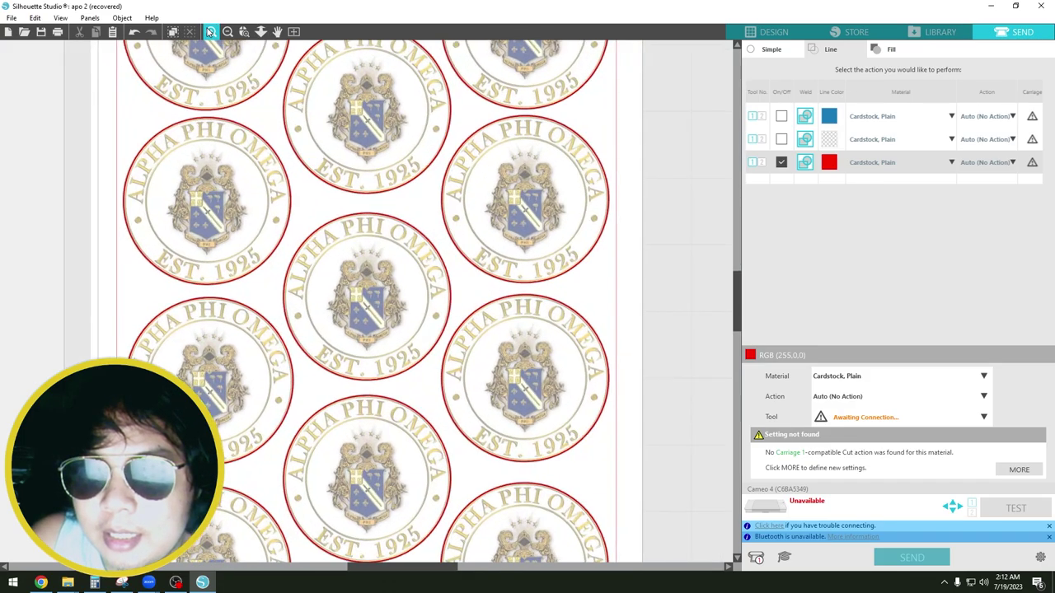
click(211, 32)
click(211, 32)
click(211, 32)
drag(601, 181, 614, 434)
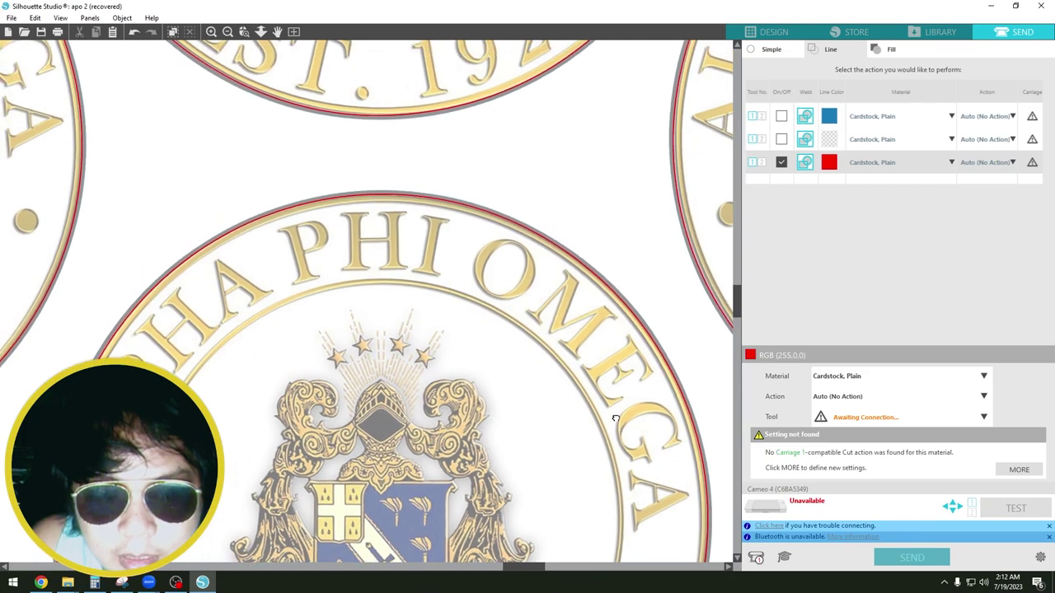
- Switch cutting from the red inner line to the blue outer line for comparison, and return to red only
click(781, 162)
click(781, 116)
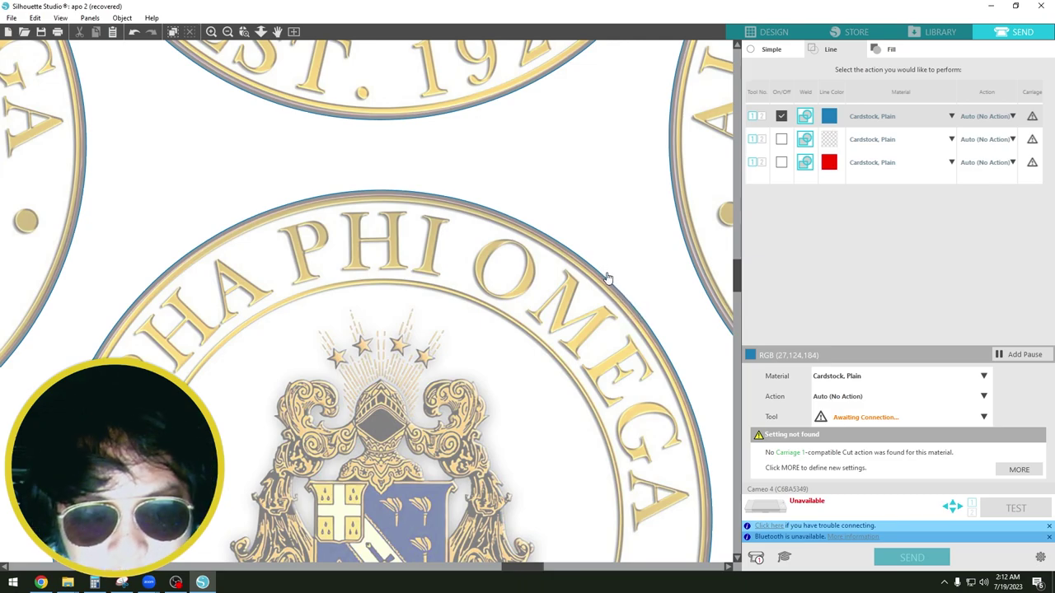
click(781, 163)
click(781, 116)
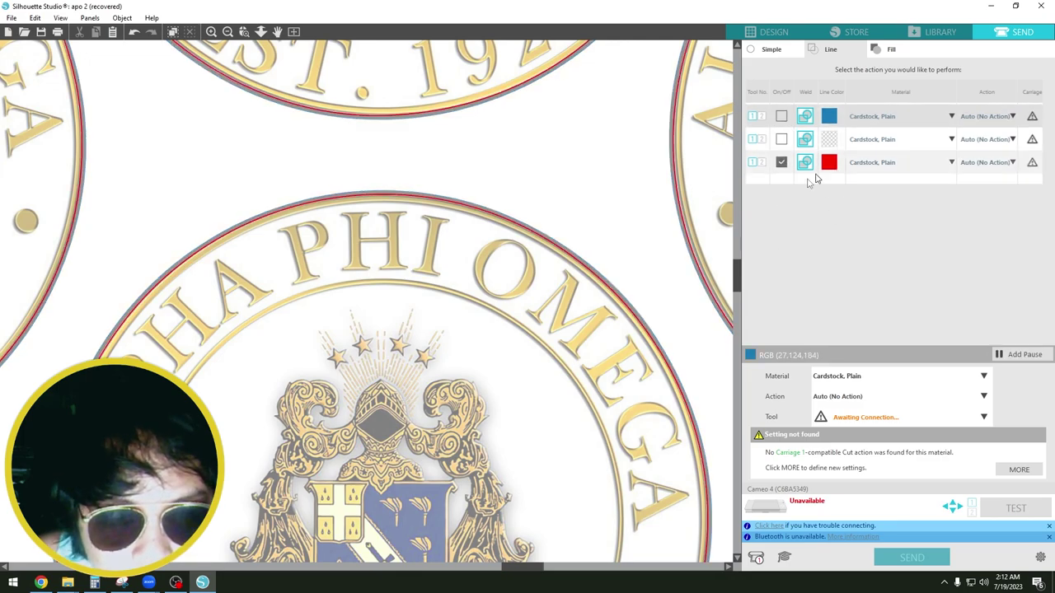
- Examine up close where the red cut line runs between the badge's gold rim and its dark outer border
scroll(595, 257, up, 5)
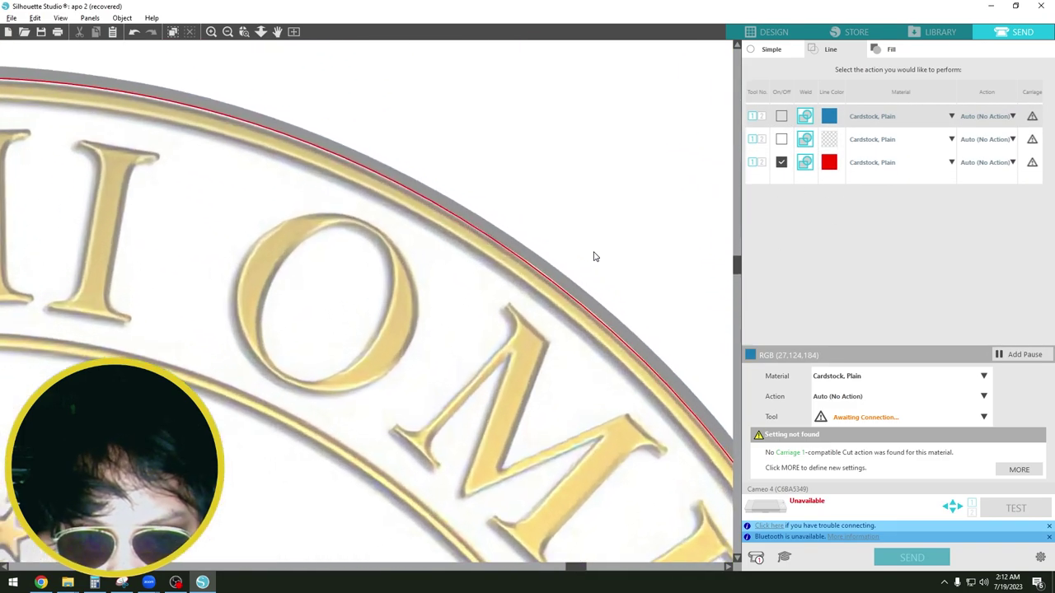
scroll(566, 292, up, 5)
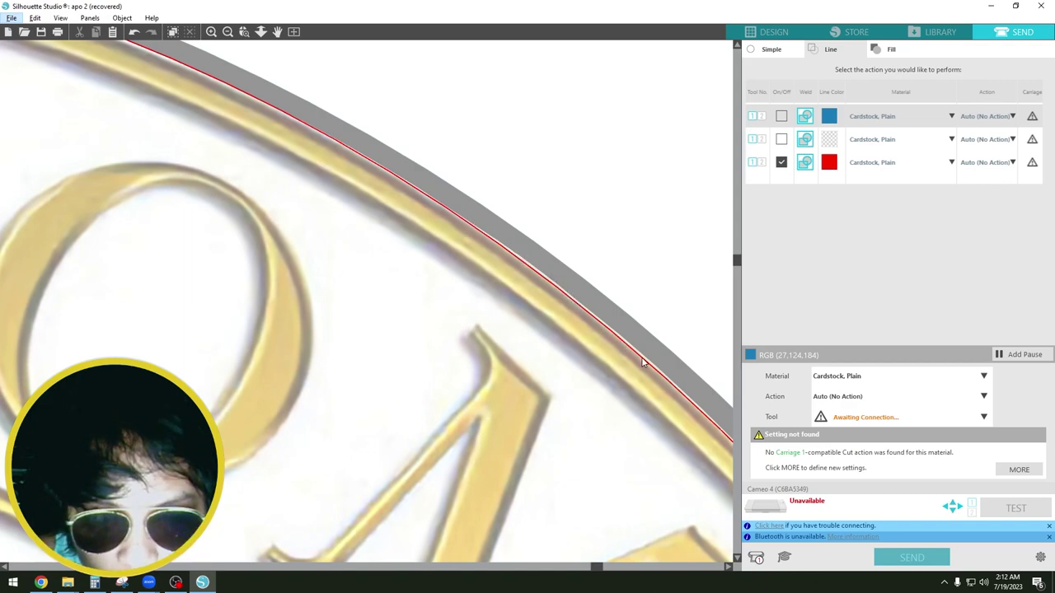
scroll(577, 292, down, 3)
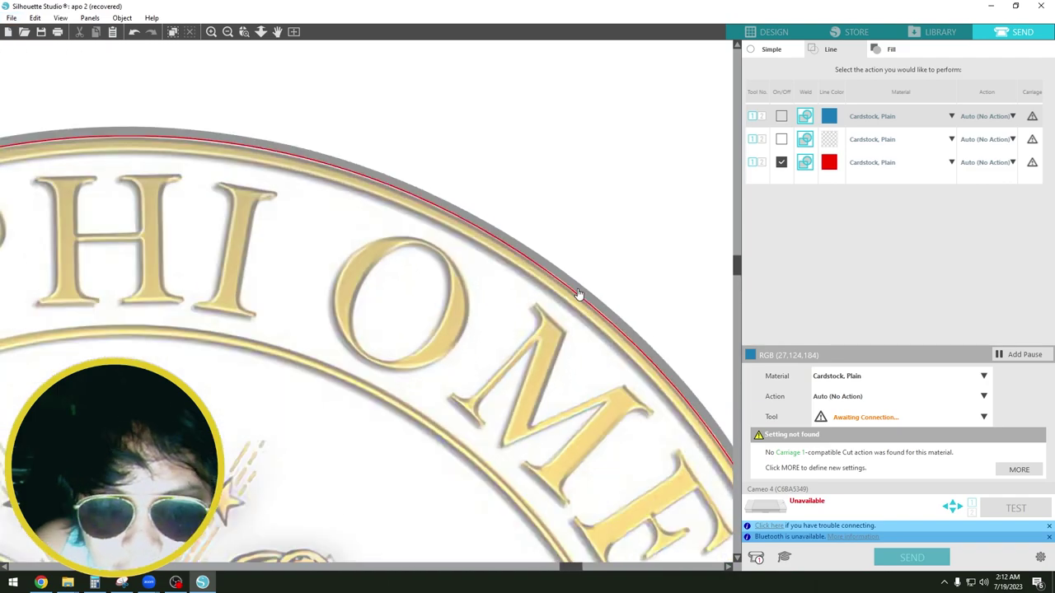
scroll(313, 235, down, 2)
scroll(338, 198, up, 3)
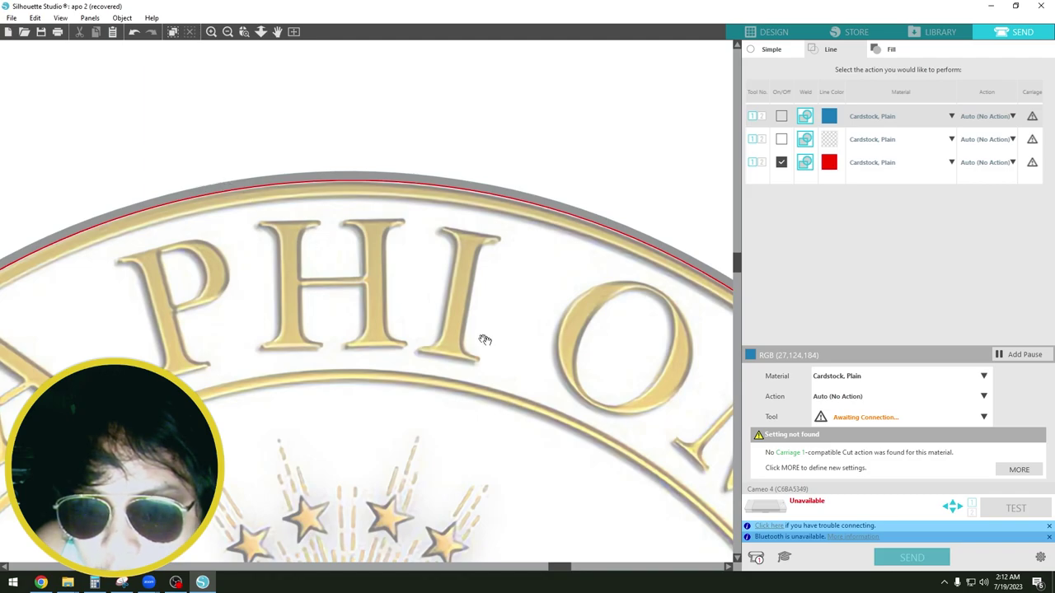
drag(486, 341, 80, 177)
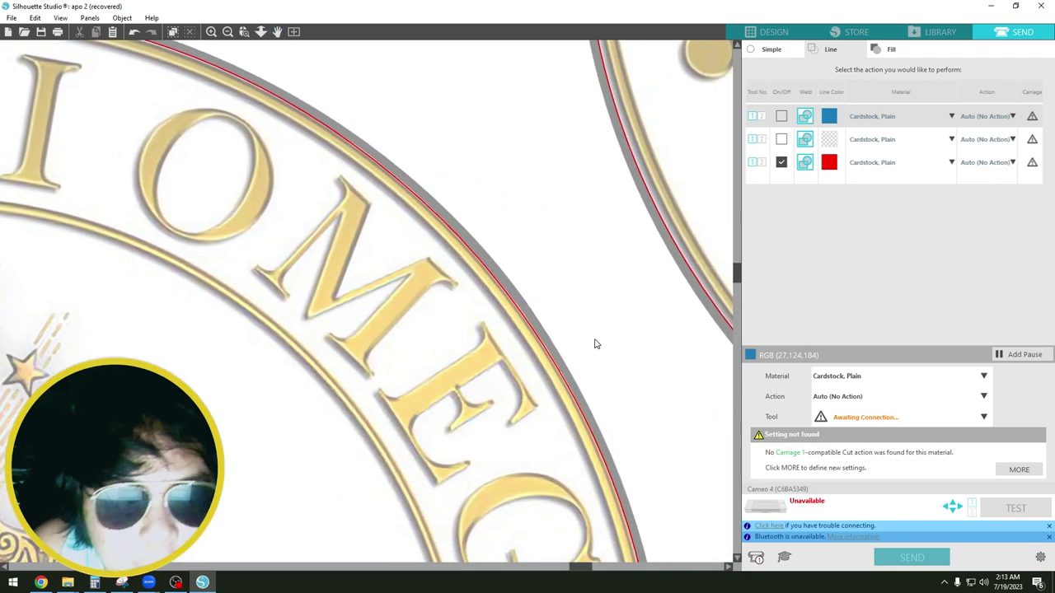
scroll(509, 310, down, 6)
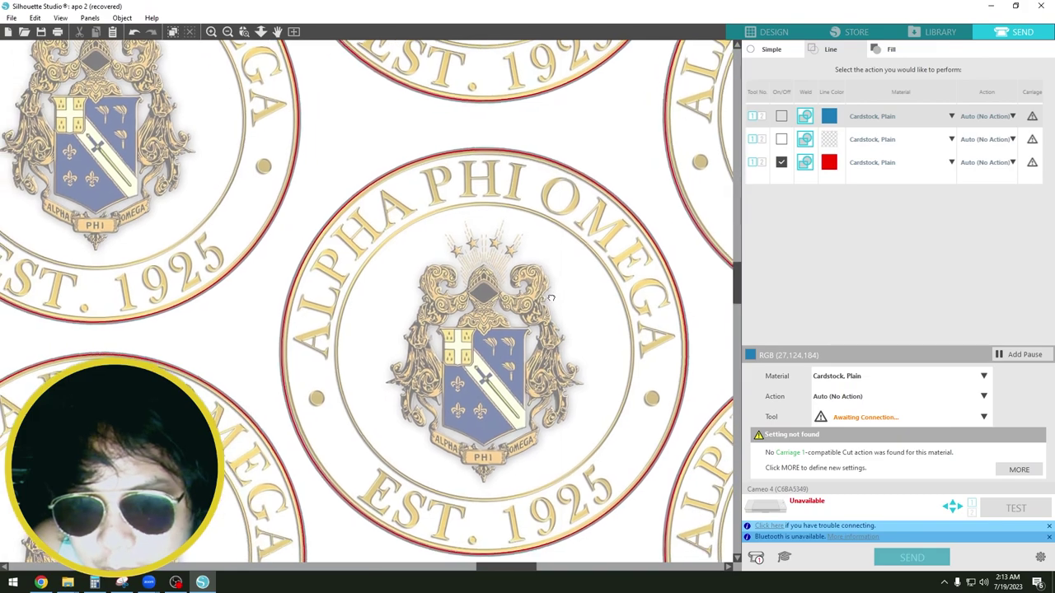
drag(551, 298, 552, 297)
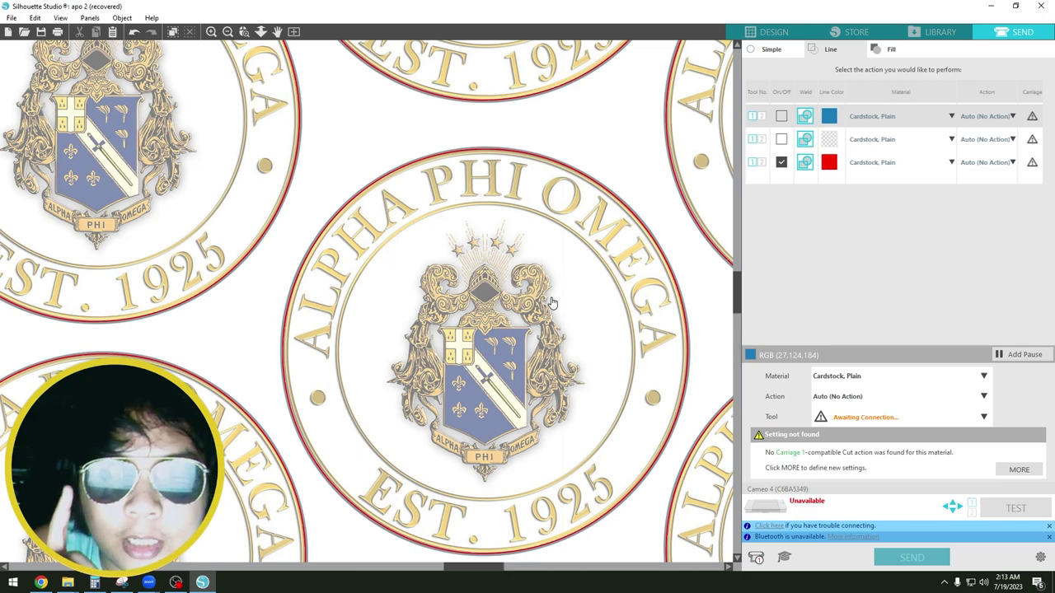
- Follow the red cut line around the central badge to check the dark bleed margin outside it
scroll(659, 208, up, 3)
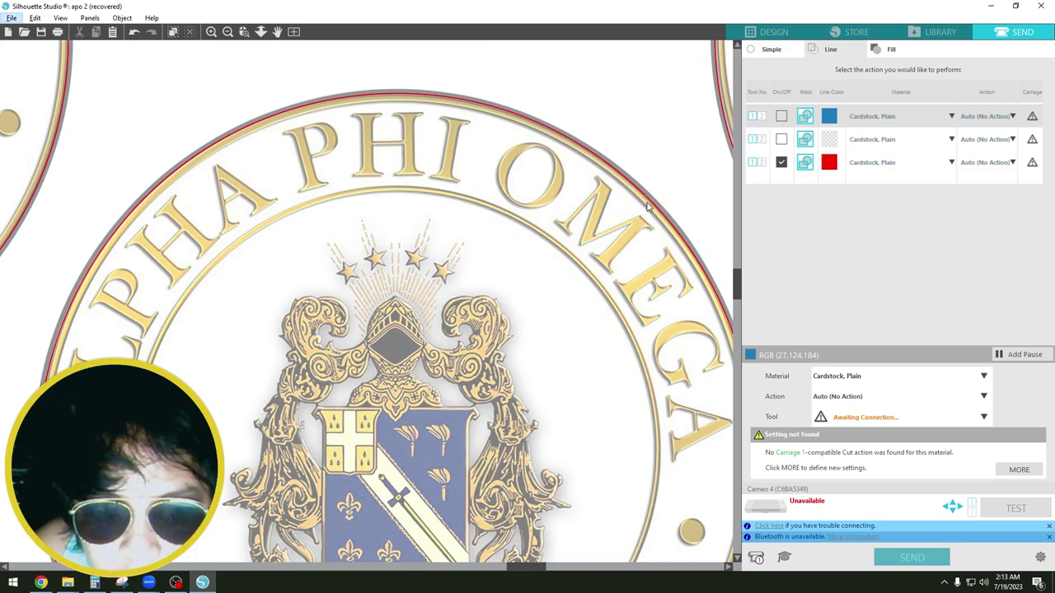
drag(697, 346, 655, 74)
drag(584, 495, 684, 337)
drag(291, 292, 177, 528)
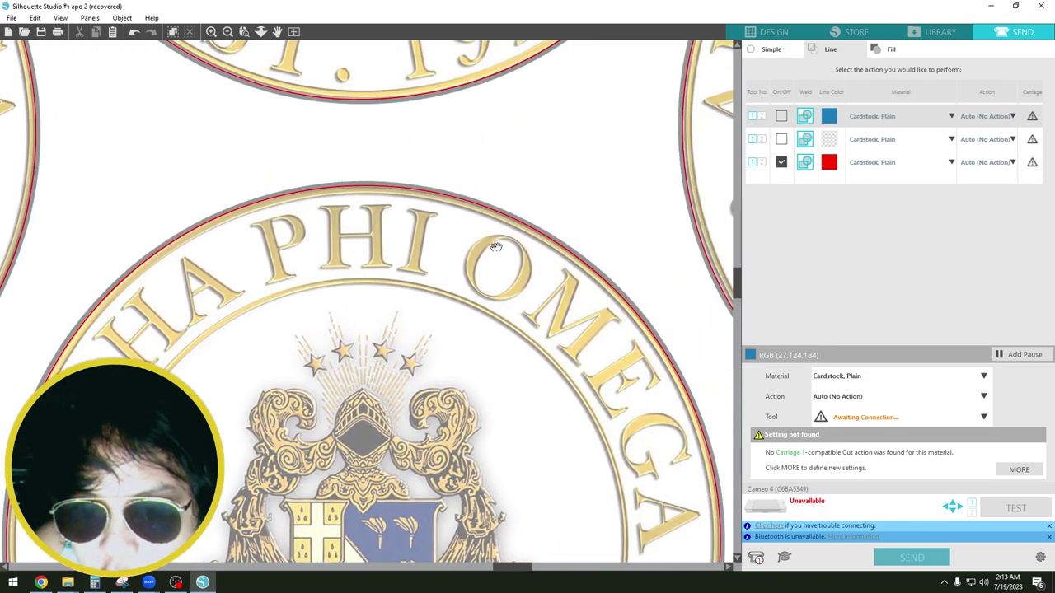
scroll(637, 303, down, 3)
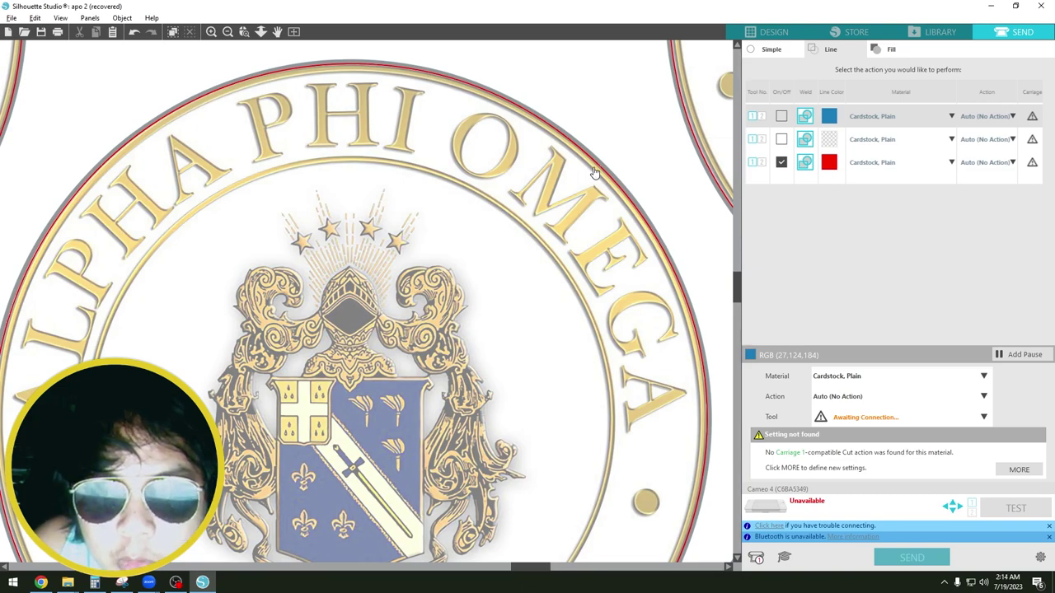
scroll(590, 191, up, 2)
scroll(590, 191, up, 1)
key(alt)
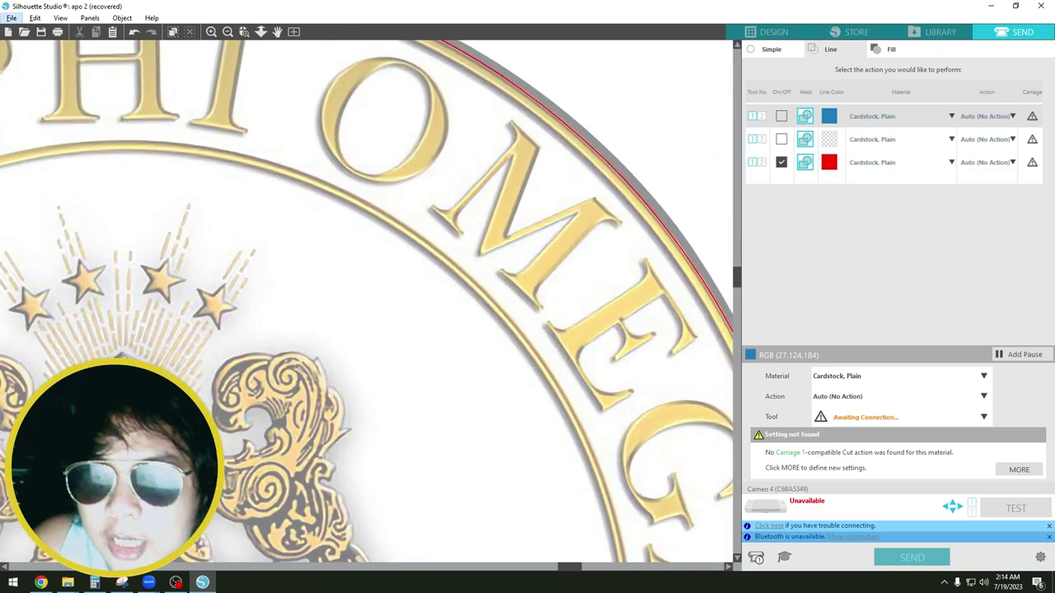